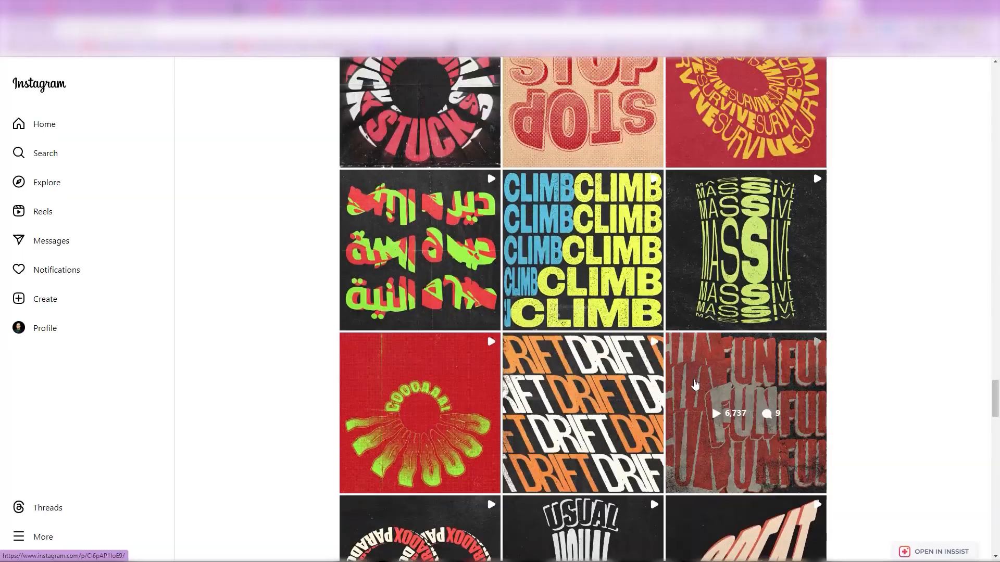
scroll(693, 384, up, 14)
drag(994, 339, 994, 4)
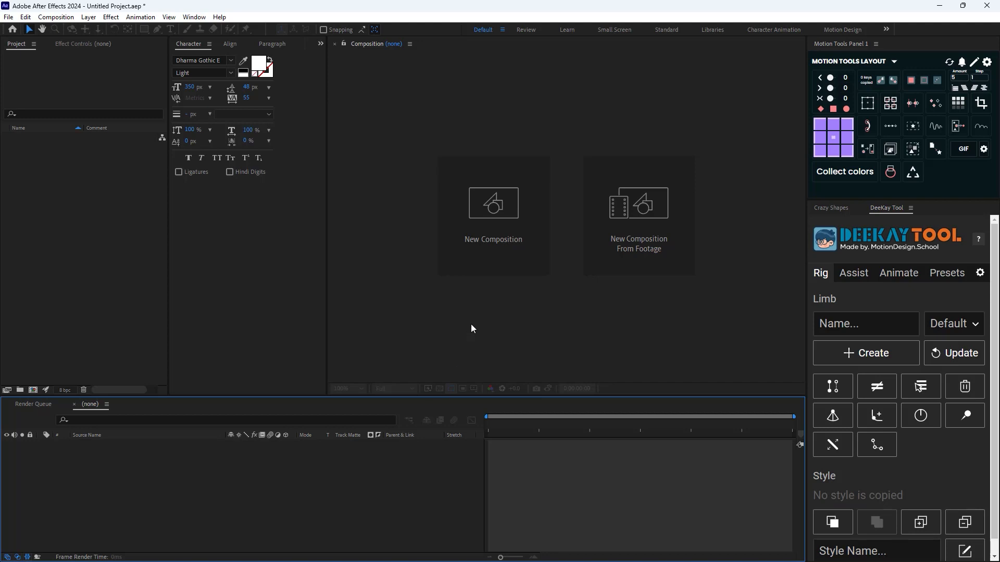
Create a new 1080 x 1080 px composition at 24 fps with a duration of 0:00:05:00
click(505, 217)
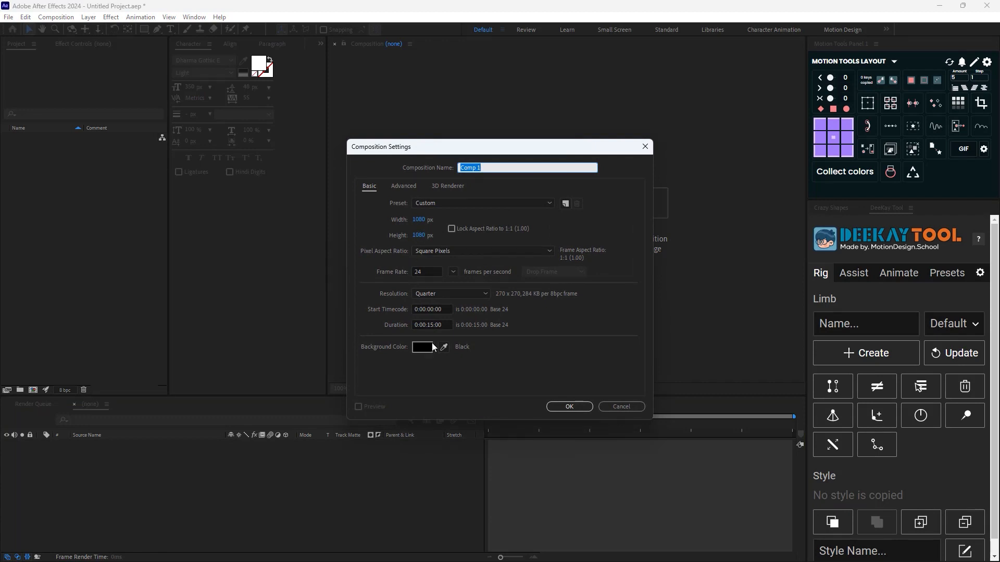
double_click(428, 326)
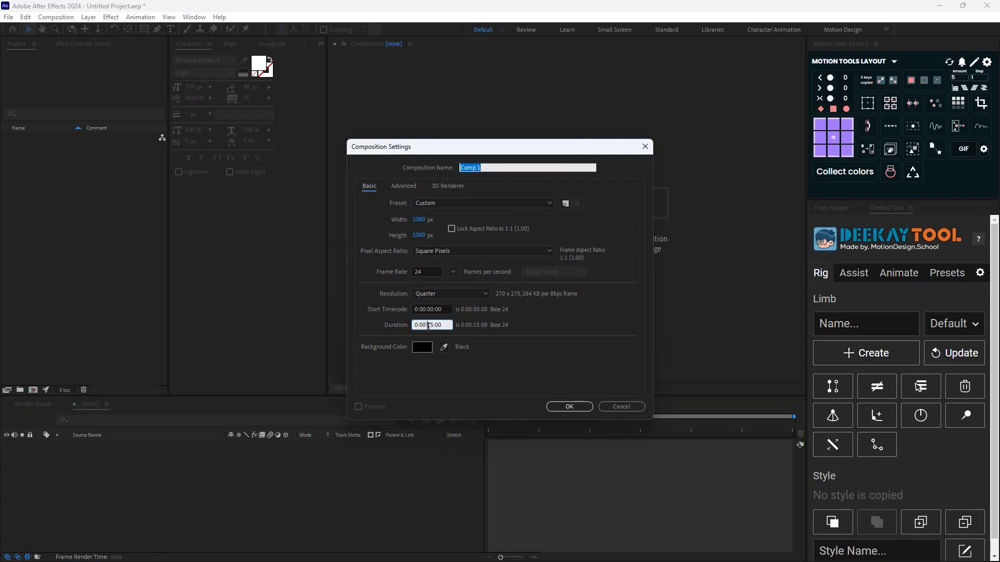
text(05)
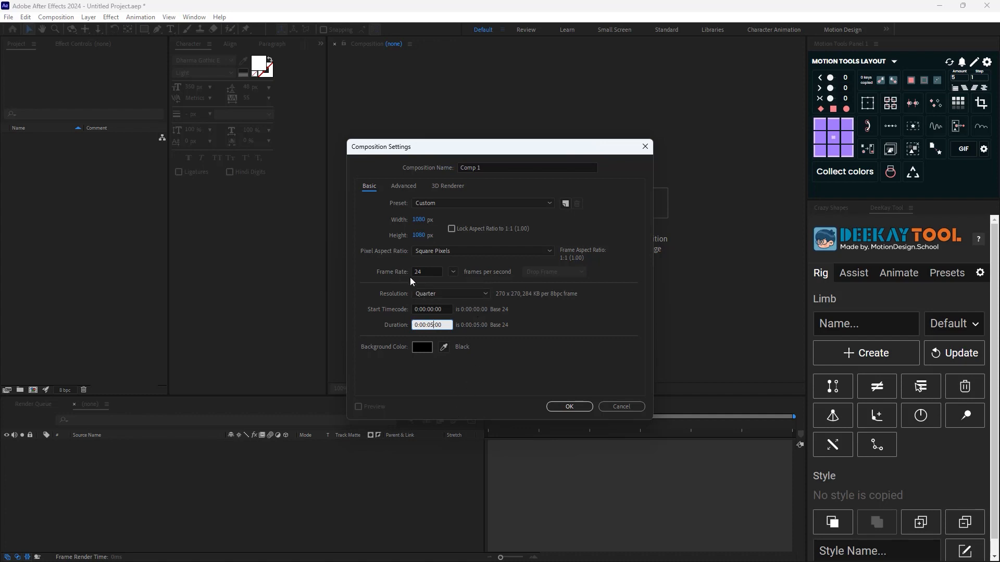
click(569, 407)
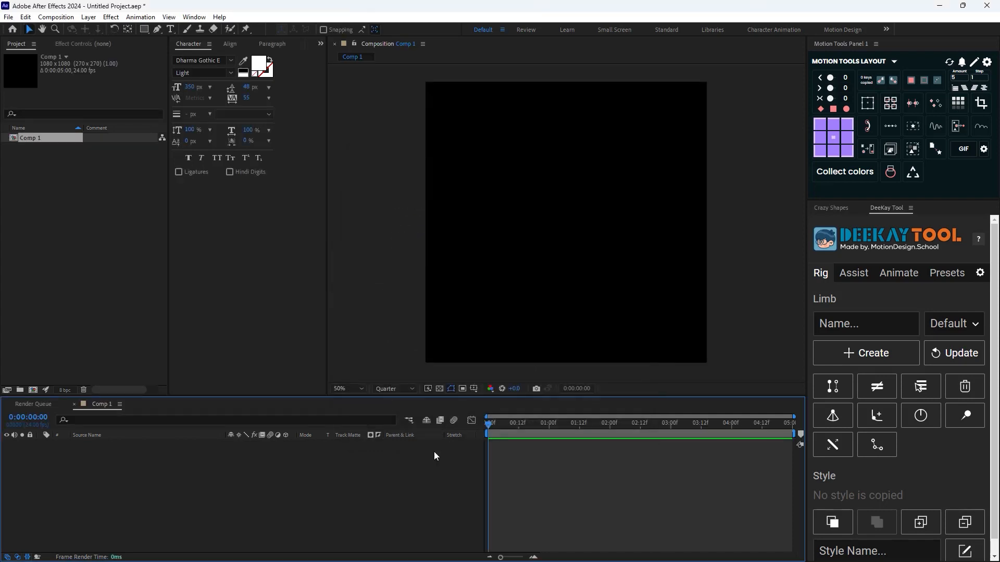
Add a dark gray solid layer at the full composition size of 1080 x 1080 px
scroll(555, 308, down, 1)
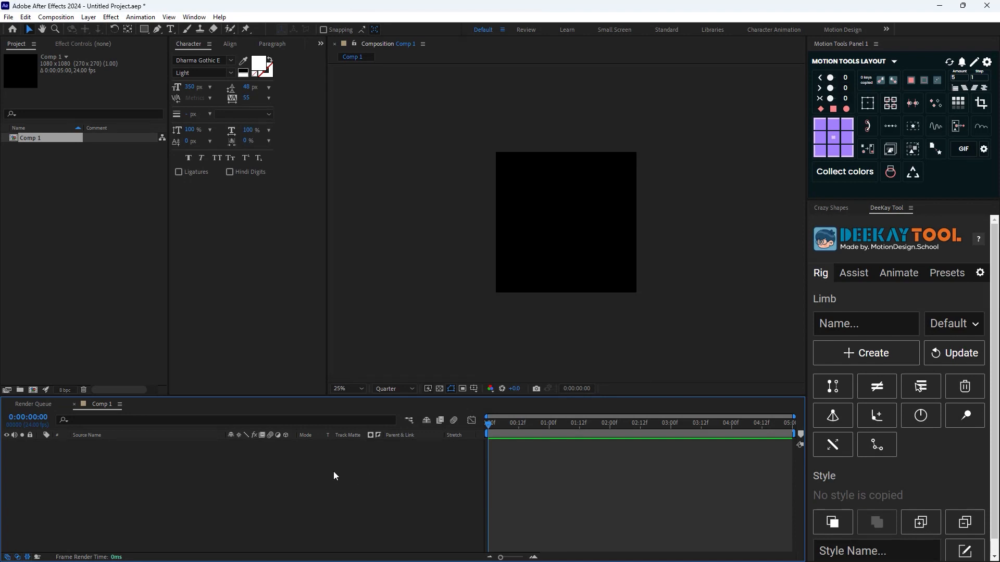
right_click(296, 464)
mouse_move(378, 333)
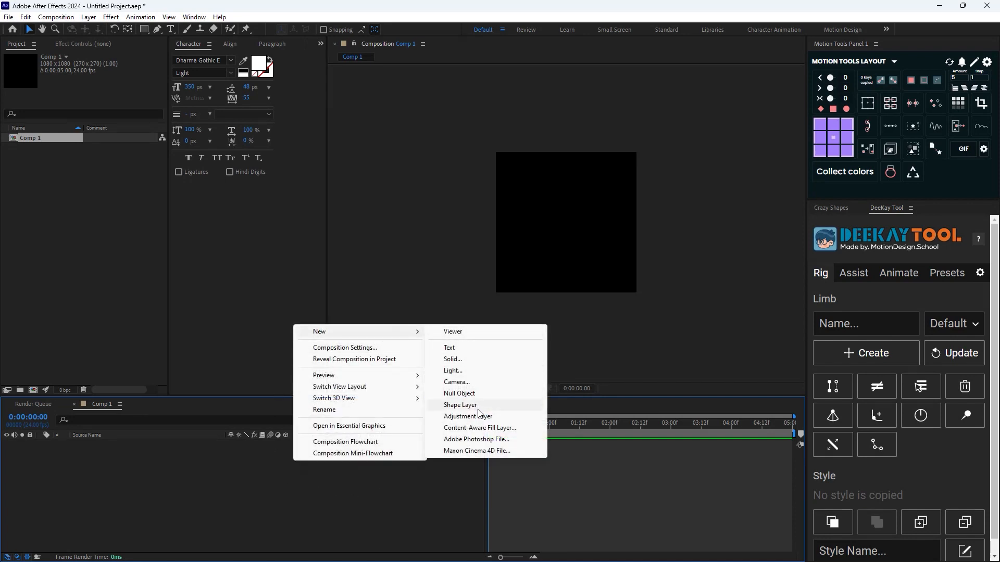
click(468, 363)
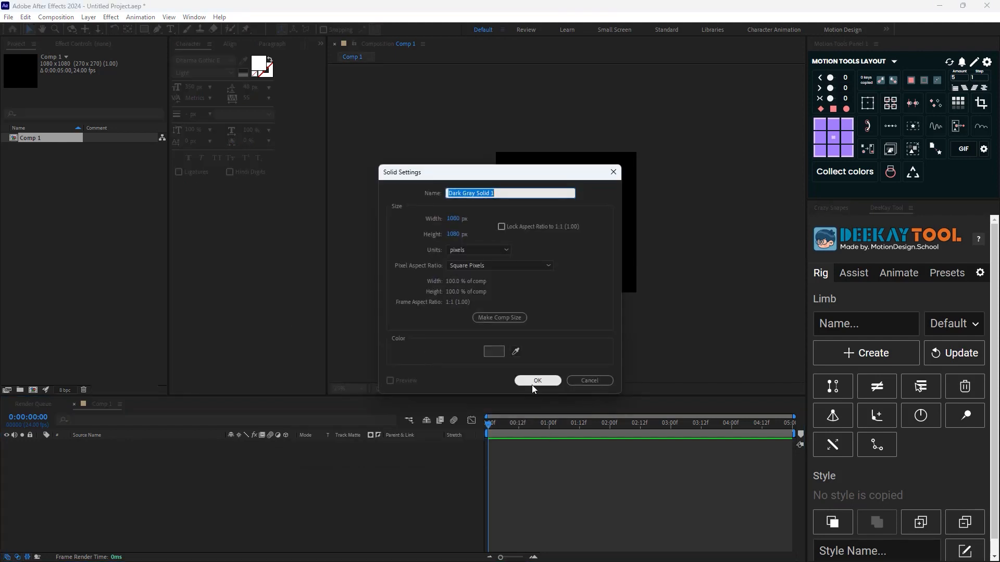
click(532, 384)
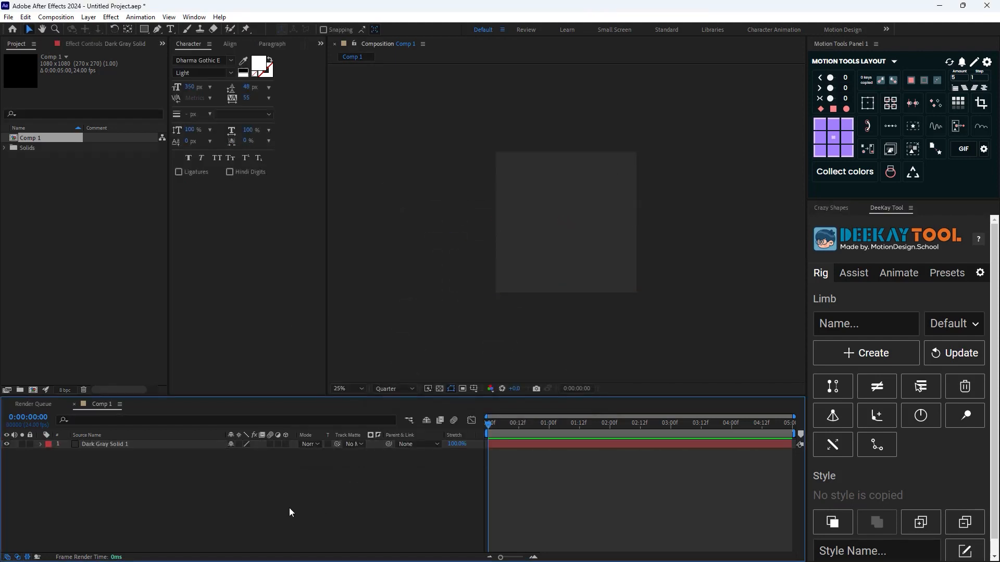
Import clean-wall-texture.jpg, place it above the dark gray solid and scale it to 60%
key(ctrl+i)
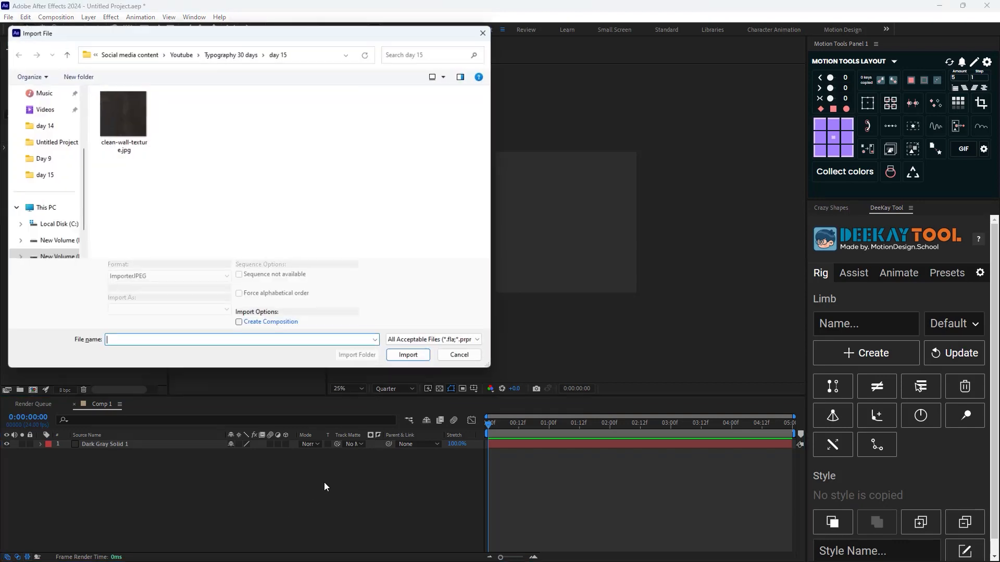
double_click(128, 111)
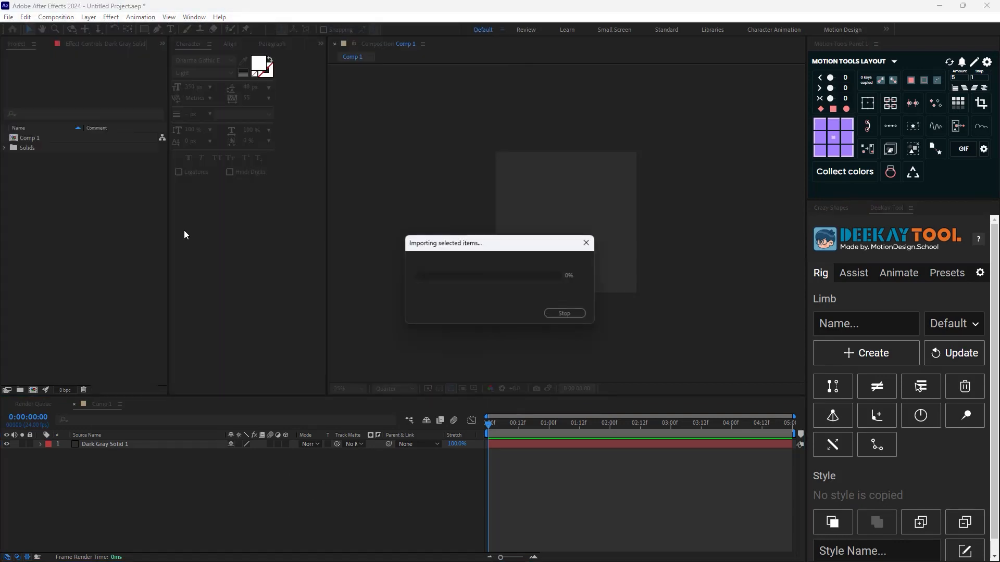
drag(42, 136, 134, 442)
key(s)
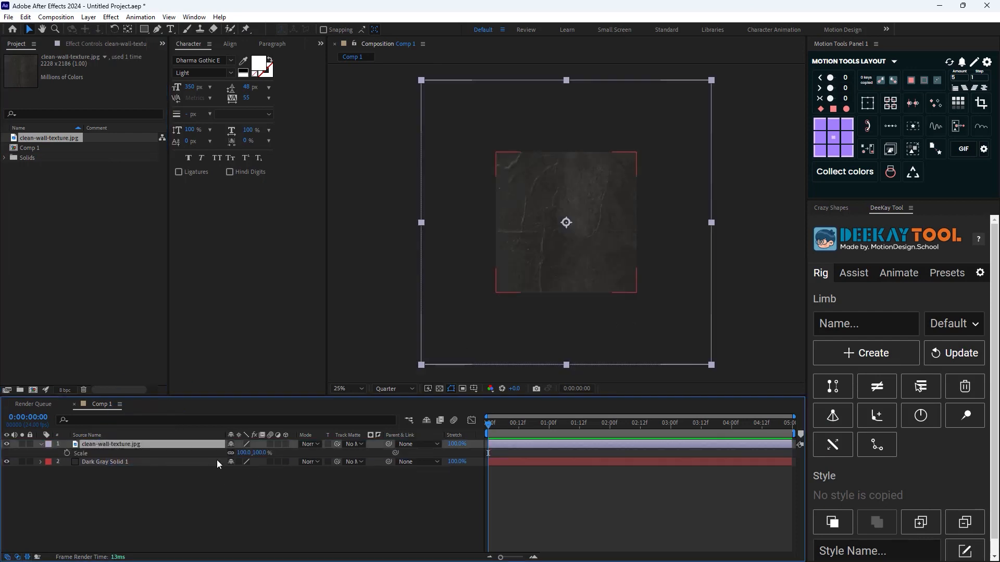
drag(245, 453, 223, 453)
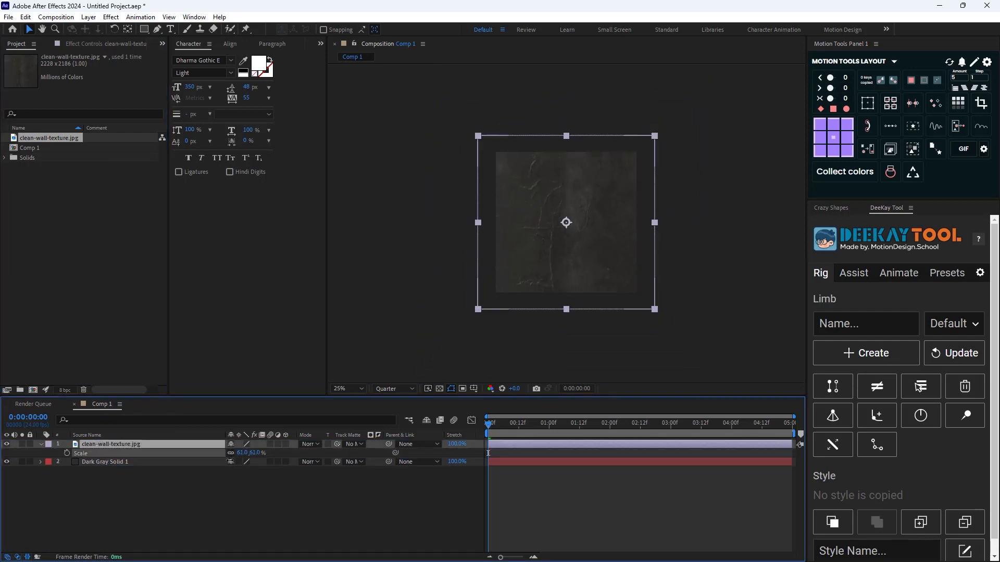
click(221, 506)
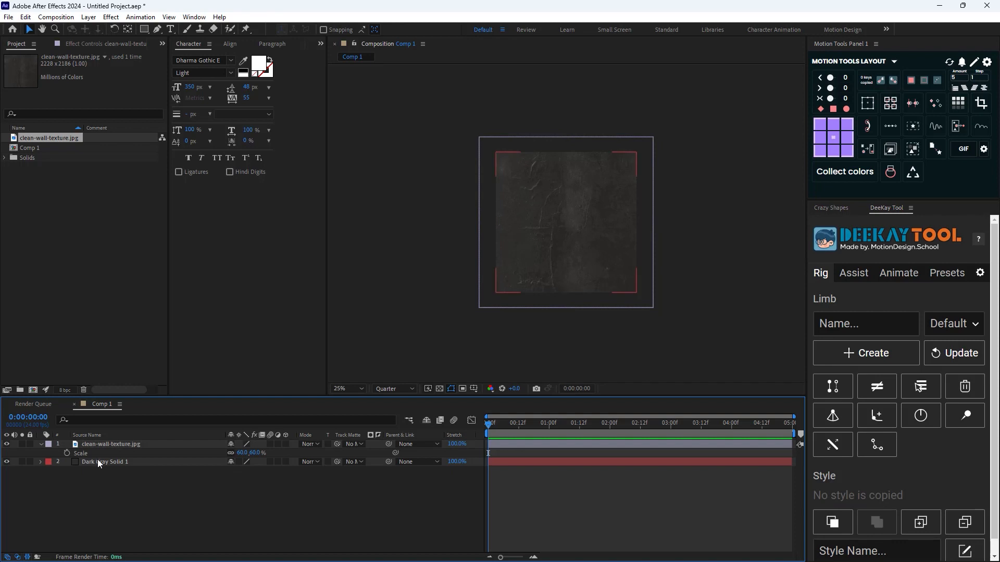
Set the wall texture layer's blending mode to Overlay and collapse the layers' open properties
click(143, 446)
click(311, 445)
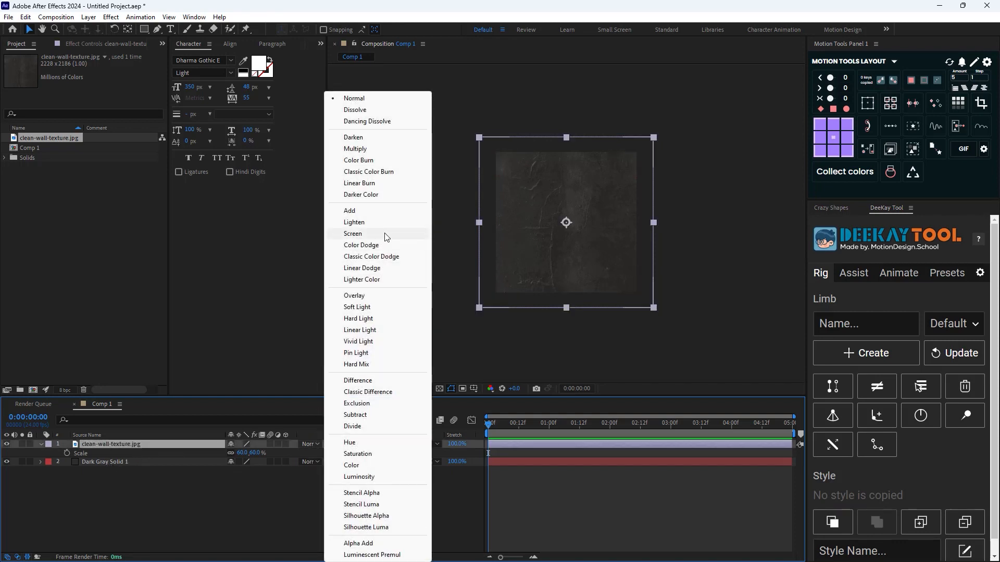
click(364, 295)
click(354, 485)
drag(167, 501, 67, 440)
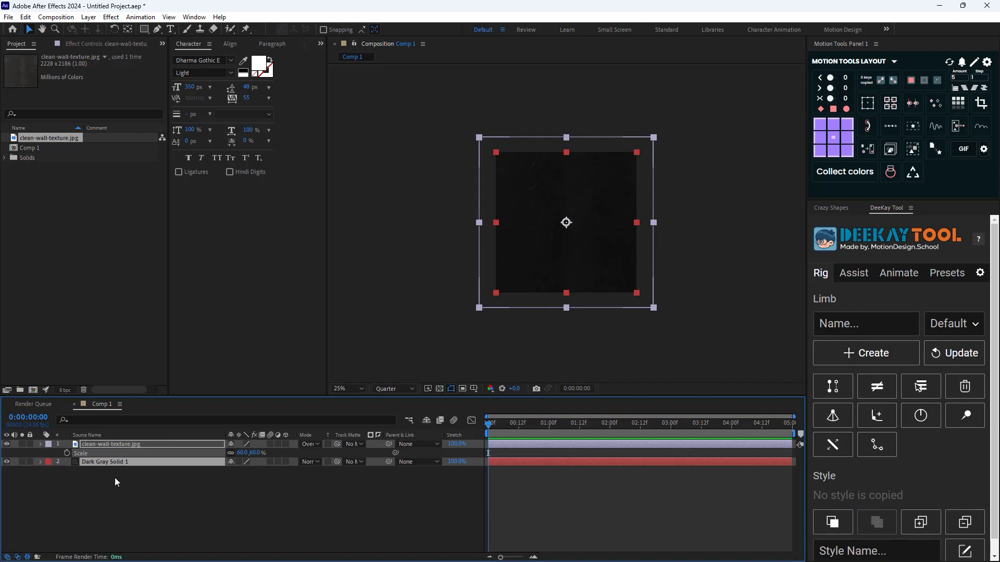
key(u)
click(116, 479)
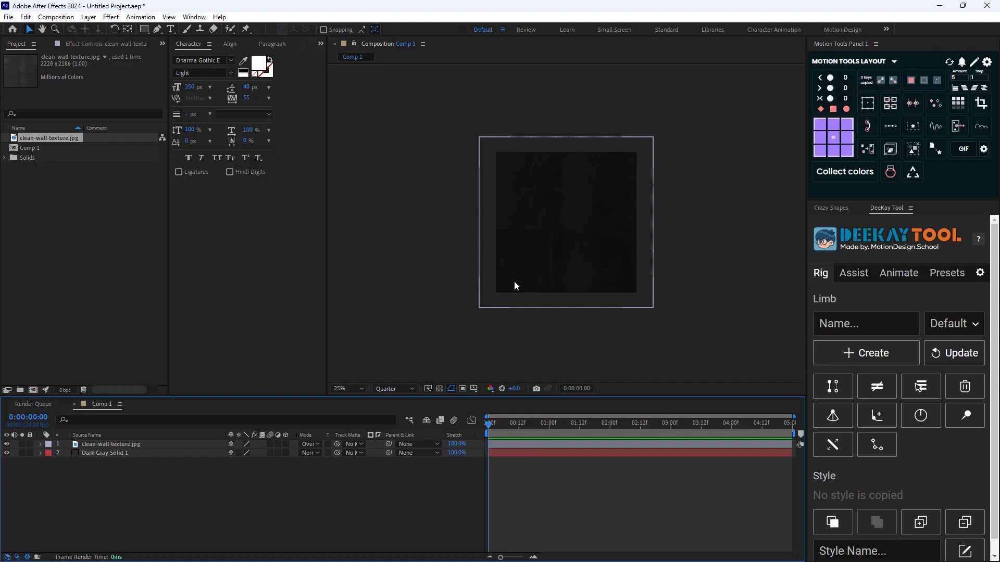
Show the rulers and place two horizontal guides, one near the canvas's upper edge and one near its lower edge
key(ctrl+r)
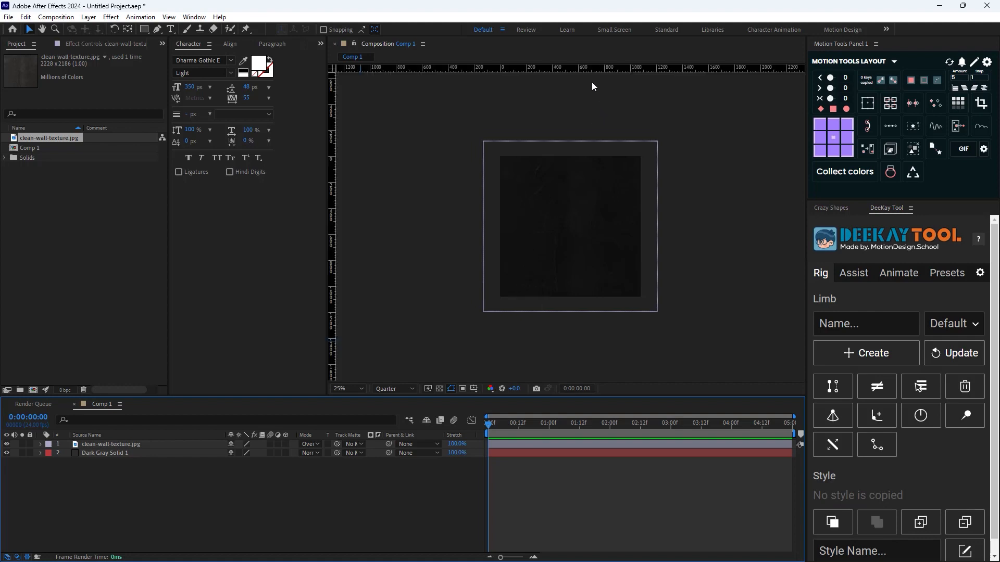
drag(587, 68, 591, 177)
drag(597, 70, 595, 265)
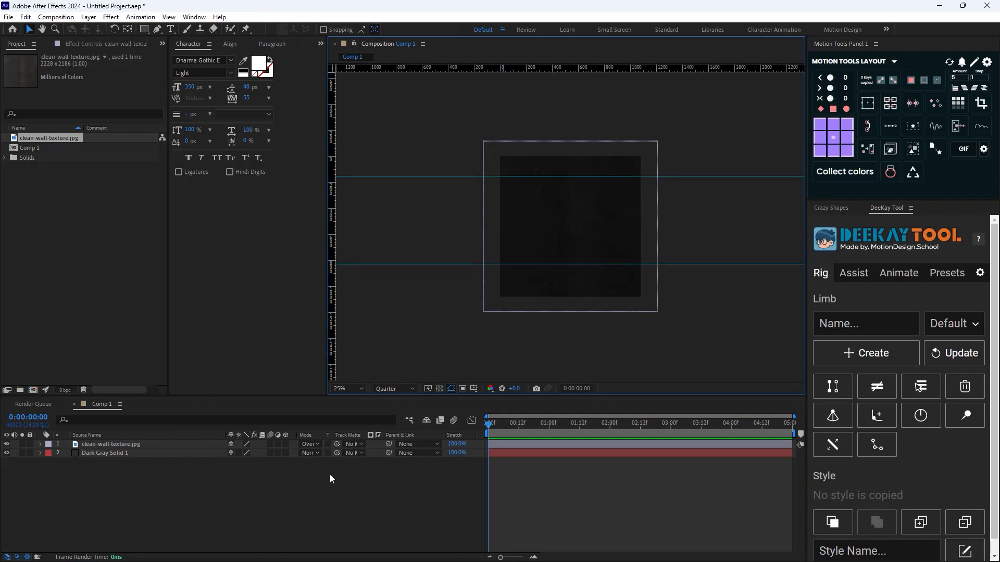
Add the text FRIDAY and move it to about position 524, 828, with its baseline on the lower guide
click(171, 28)
click(529, 214)
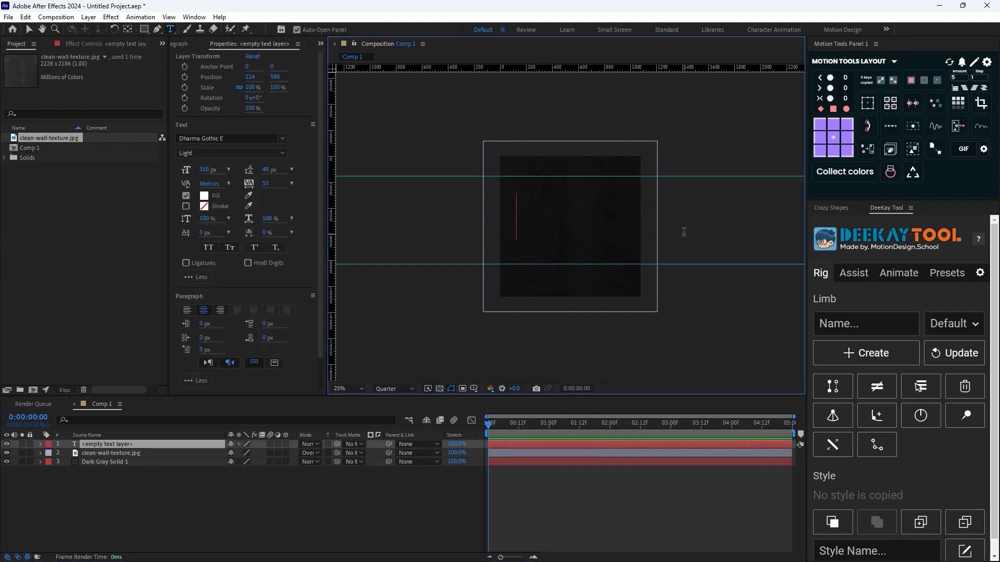
text(FRIDAY)
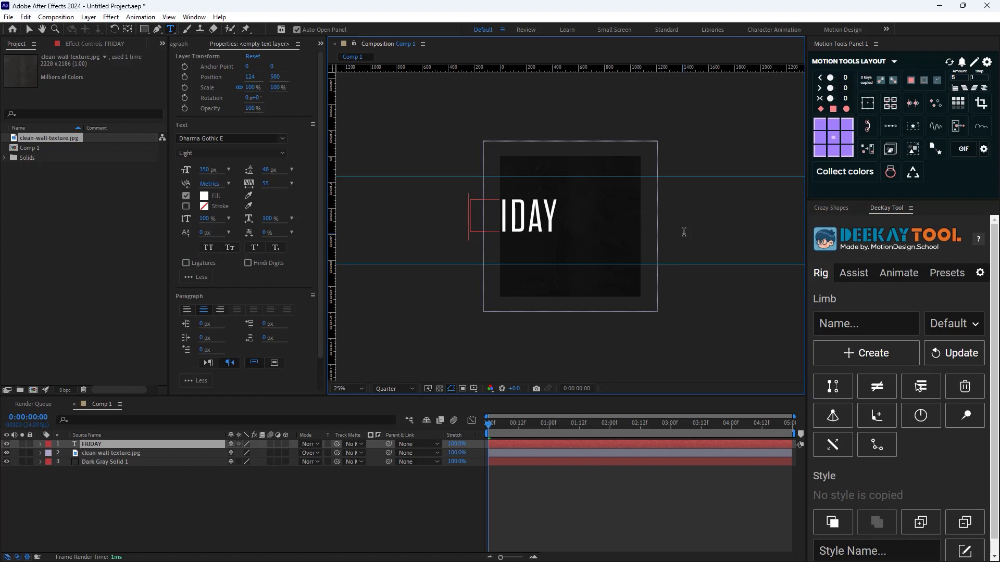
click(29, 31)
drag(528, 211, 579, 244)
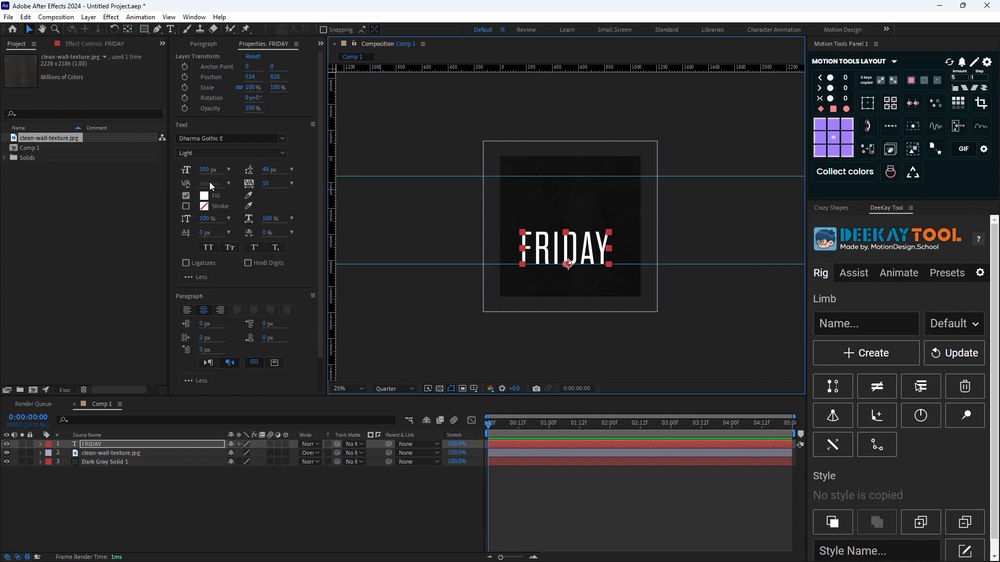
Set the FRIDAY text's vertical scale to 274% so the letters span both guides
drag(204, 218, 289, 215)
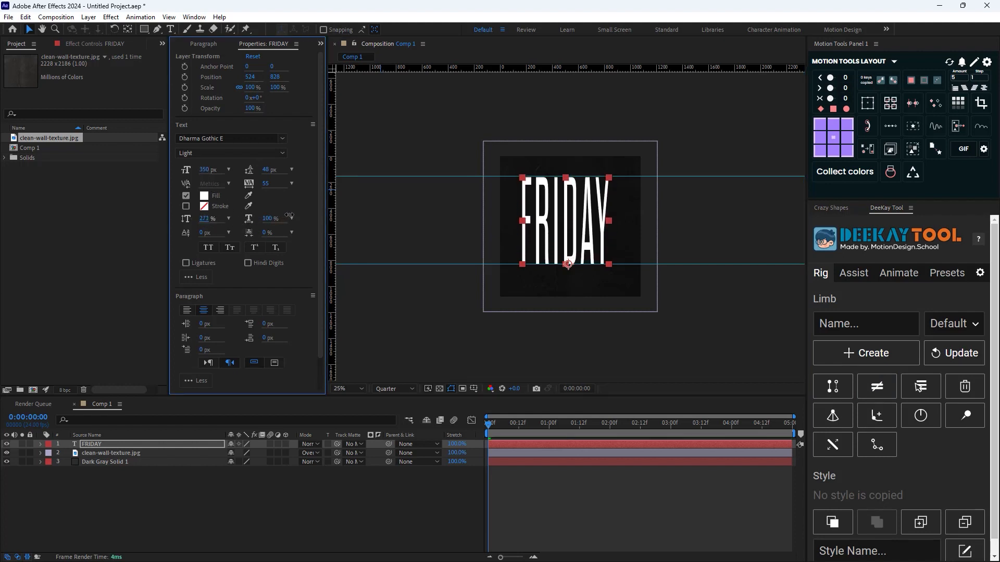
click(368, 468)
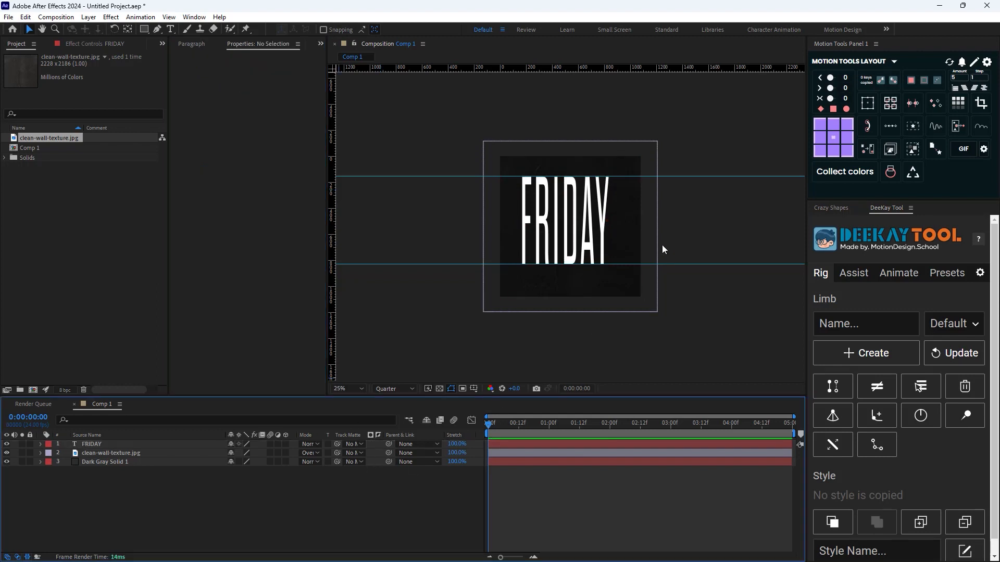
scroll(641, 225, up, 4)
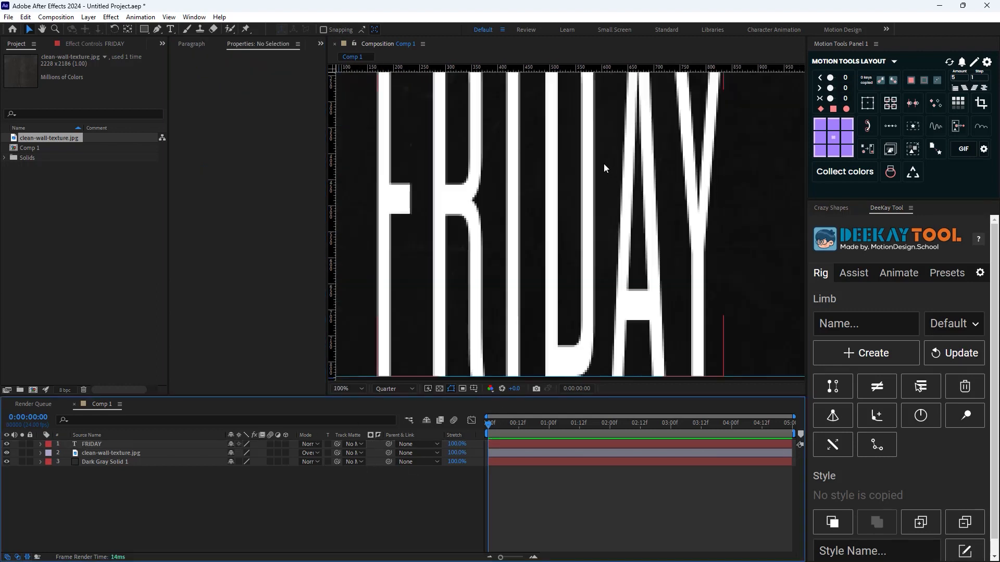
scroll(604, 163, down, 2)
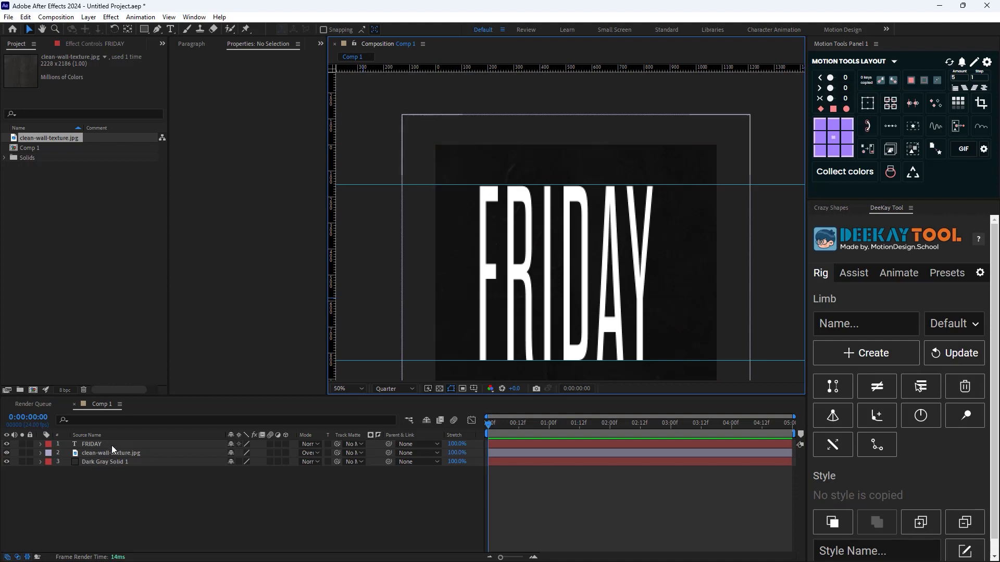
click(111, 445)
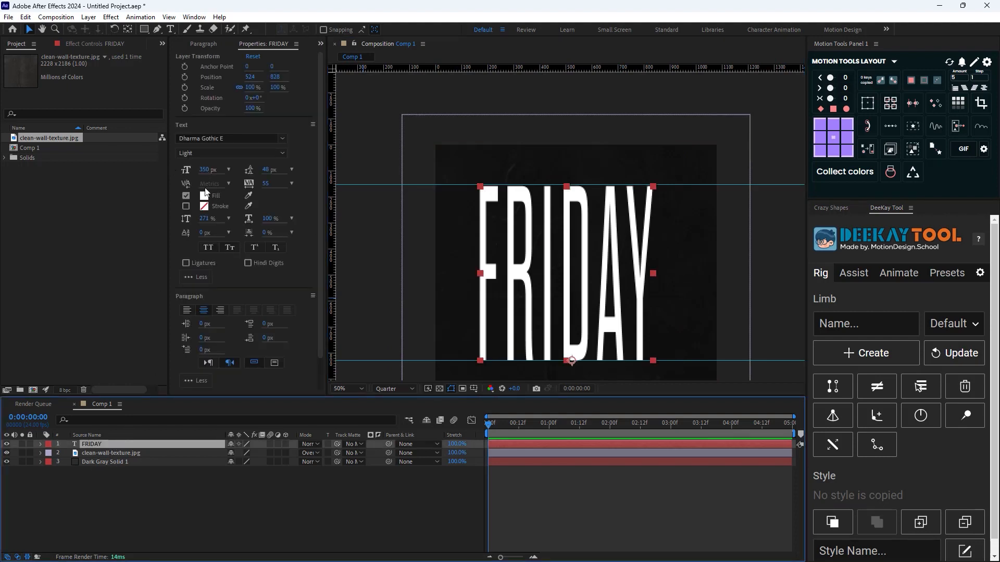
drag(204, 219, 208, 220)
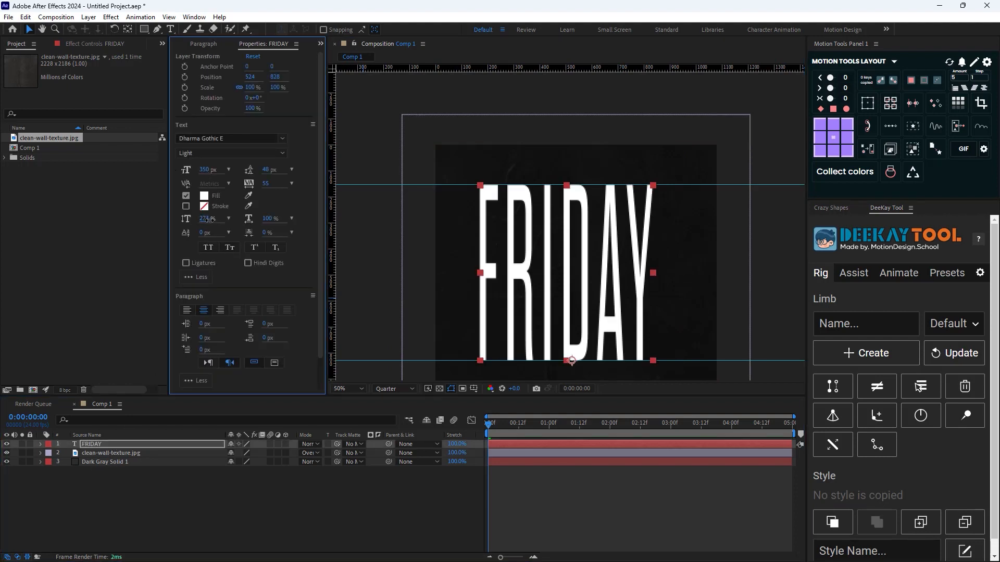
Remove both horizontal guides from the canvas and hide the rulers
scroll(421, 295, down, 4)
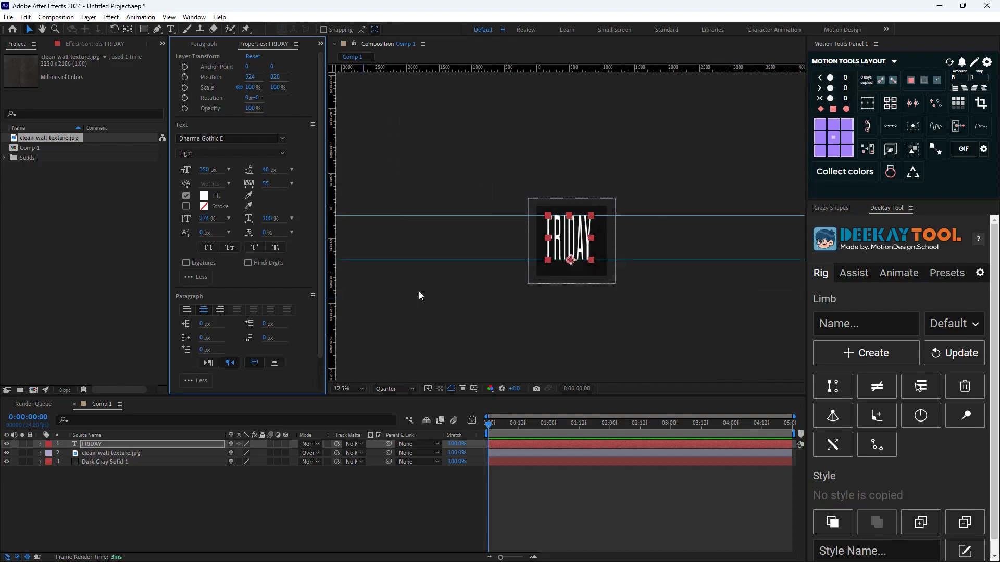
click(474, 217)
drag(473, 216, 480, 68)
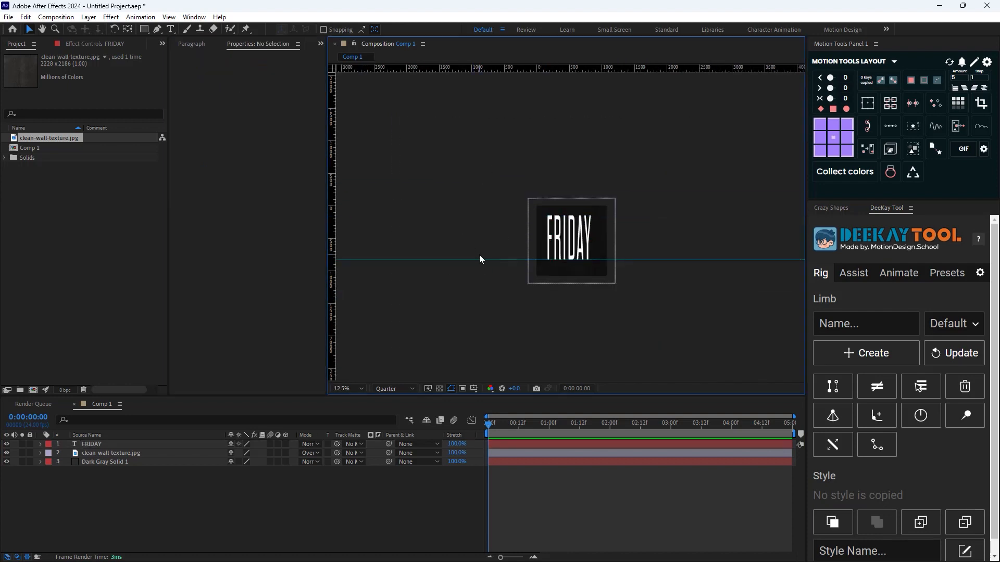
drag(479, 259, 464, 479)
key(ctrl+r)
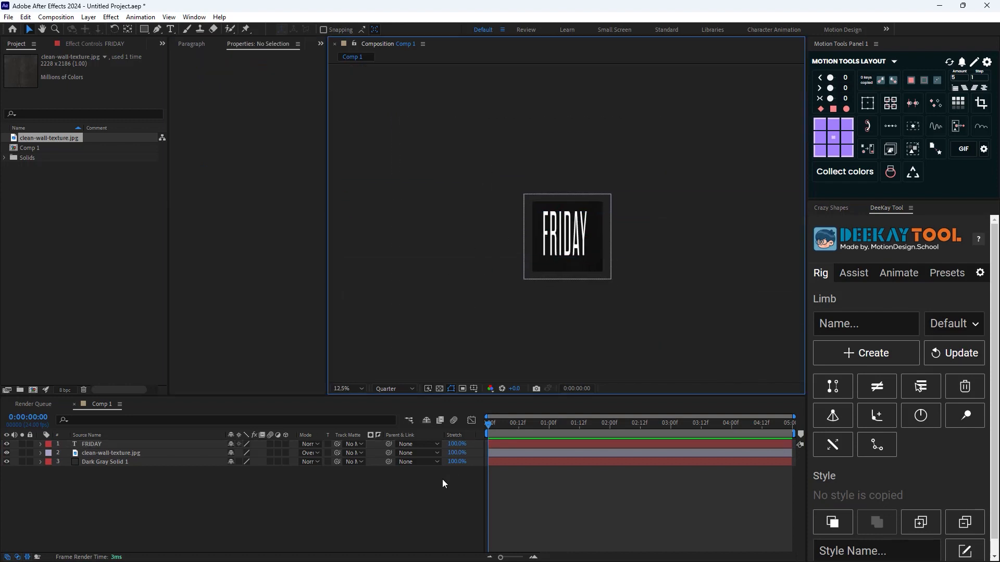
Align the FRIDAY text layer to the composition's horizontal and vertical center, and deselect it
click(147, 445)
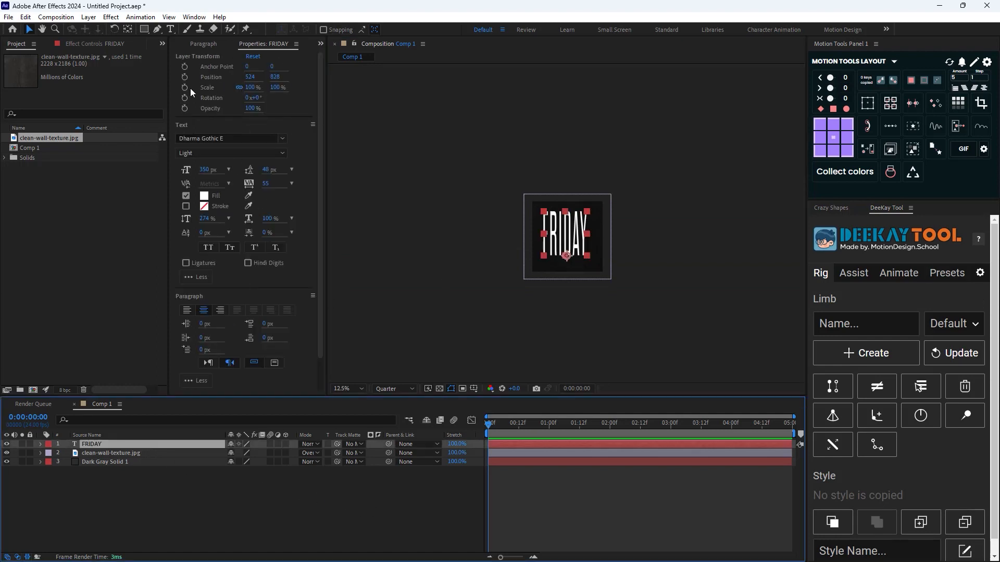
click(181, 39)
key(ctrl+shift+a)
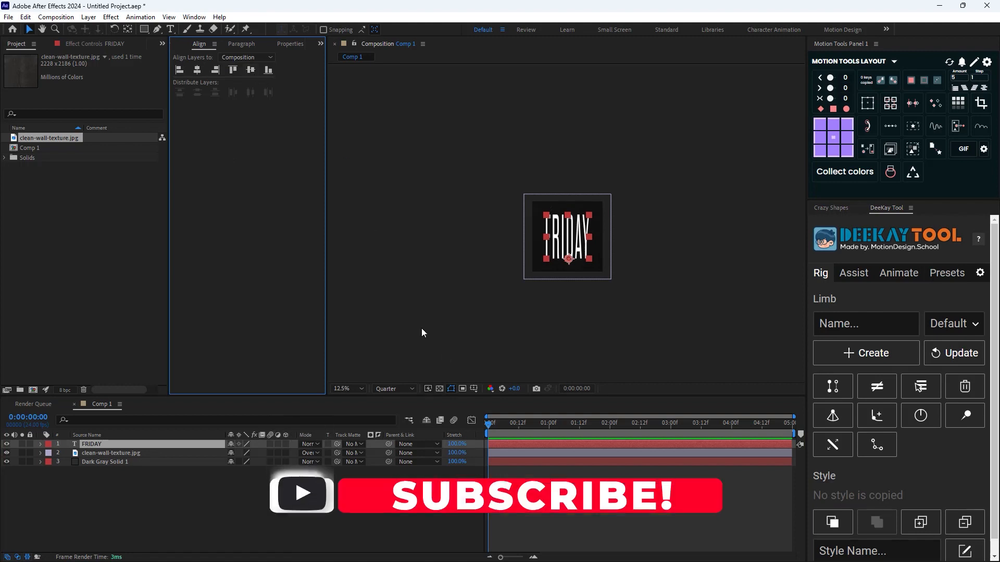
scroll(568, 284, up, 1)
scroll(624, 281, up, 1)
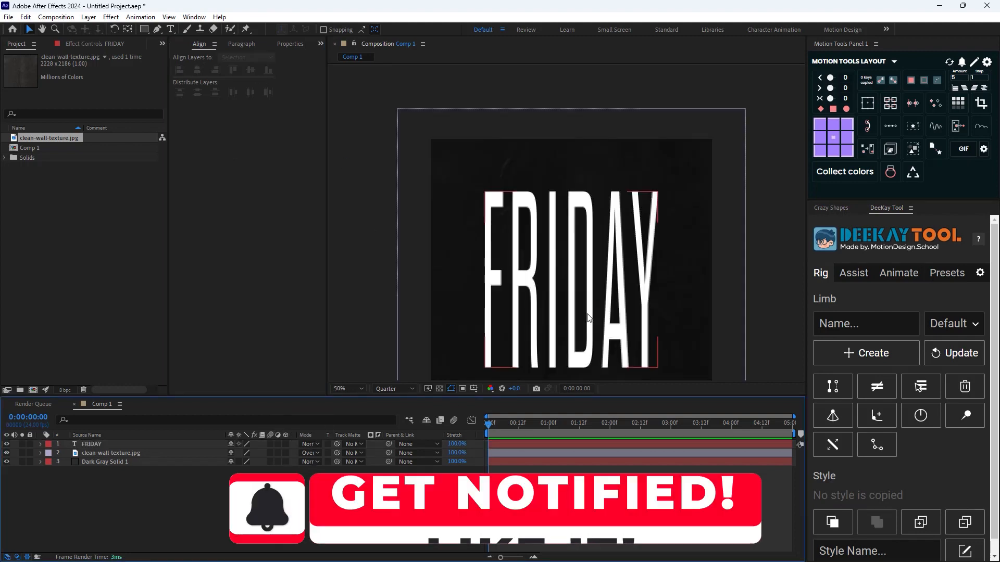
scroll(589, 313, down, 1)
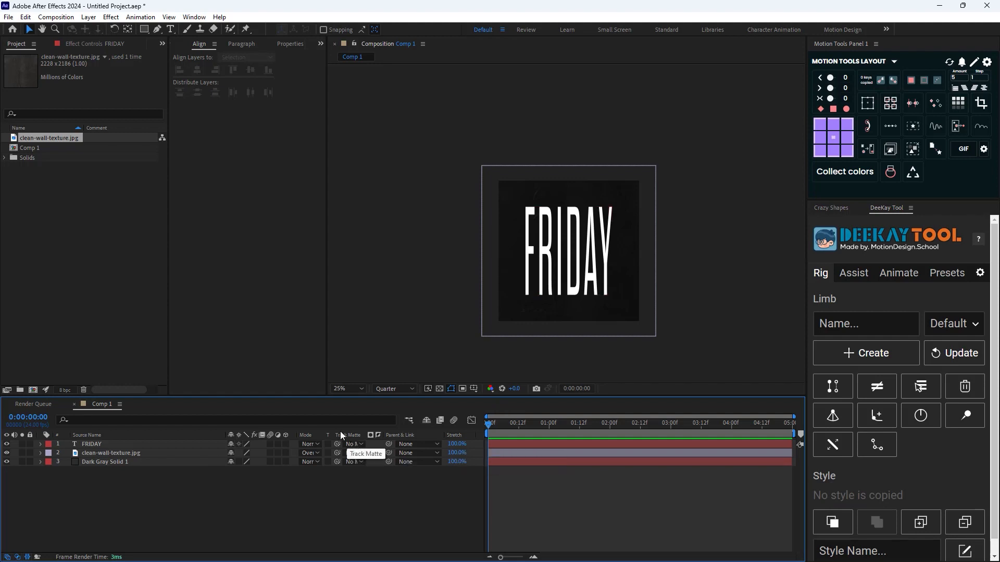
Change Comp 1's 3D renderer to Cinema 4D in its composition settings
right_click(37, 148)
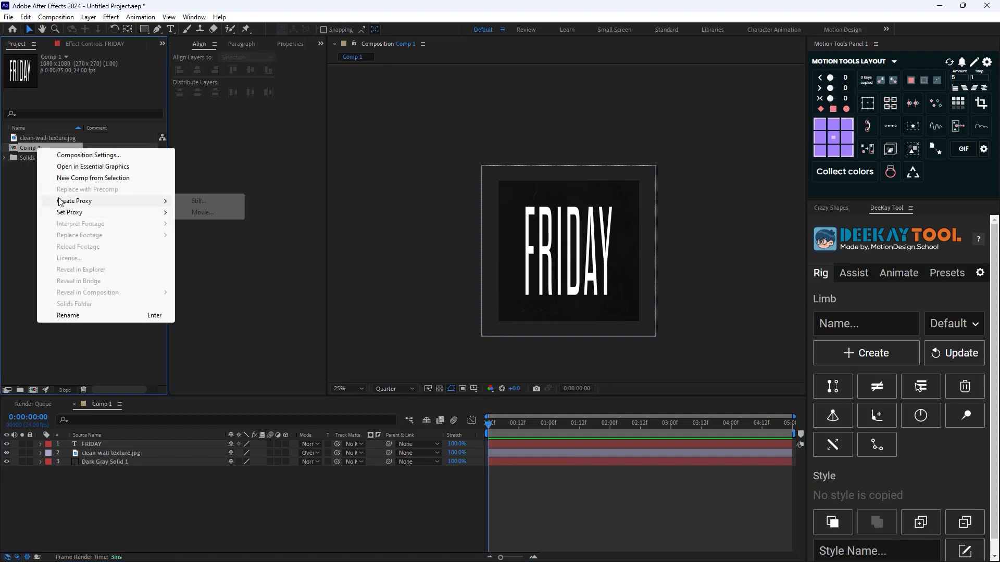
click(99, 158)
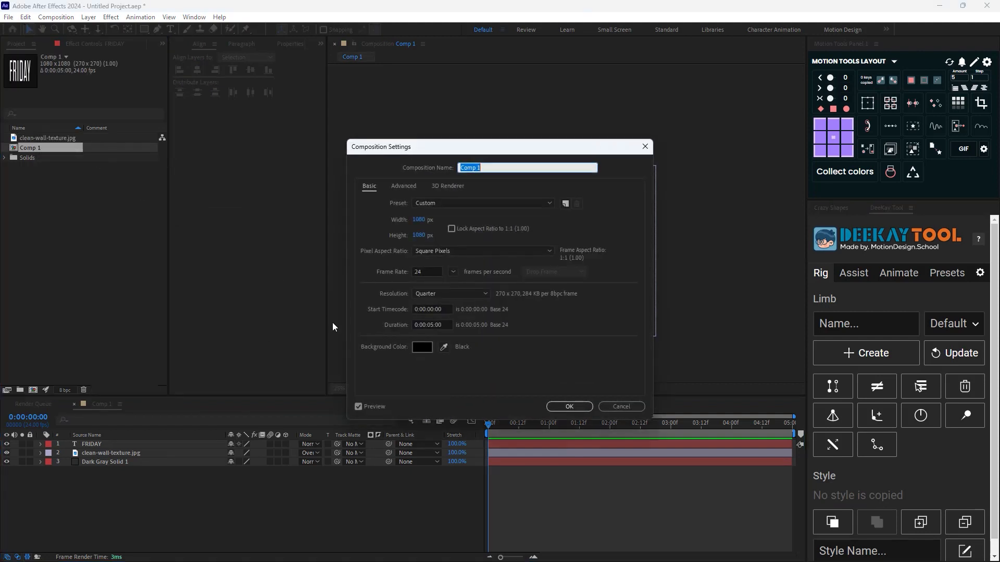
click(446, 187)
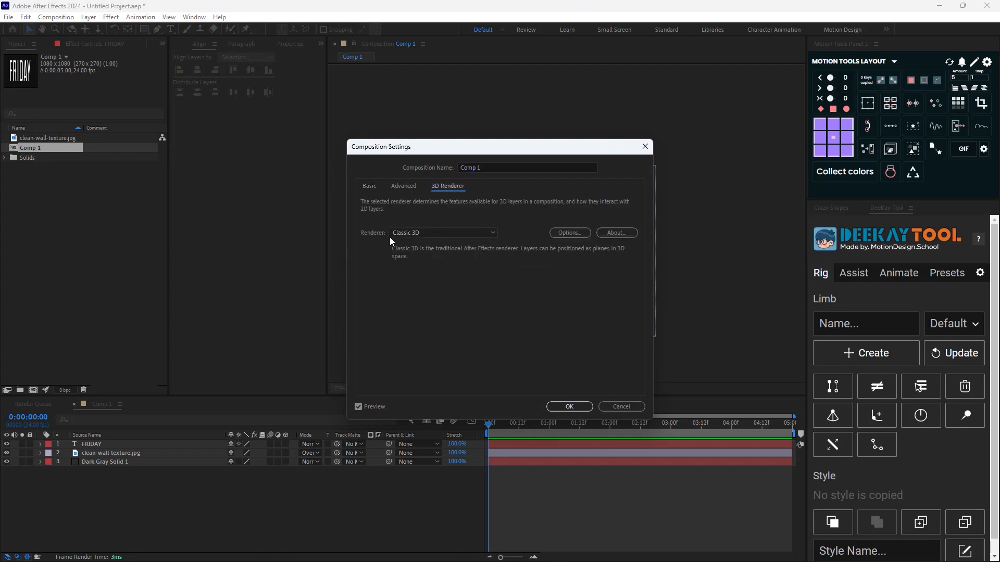
click(416, 235)
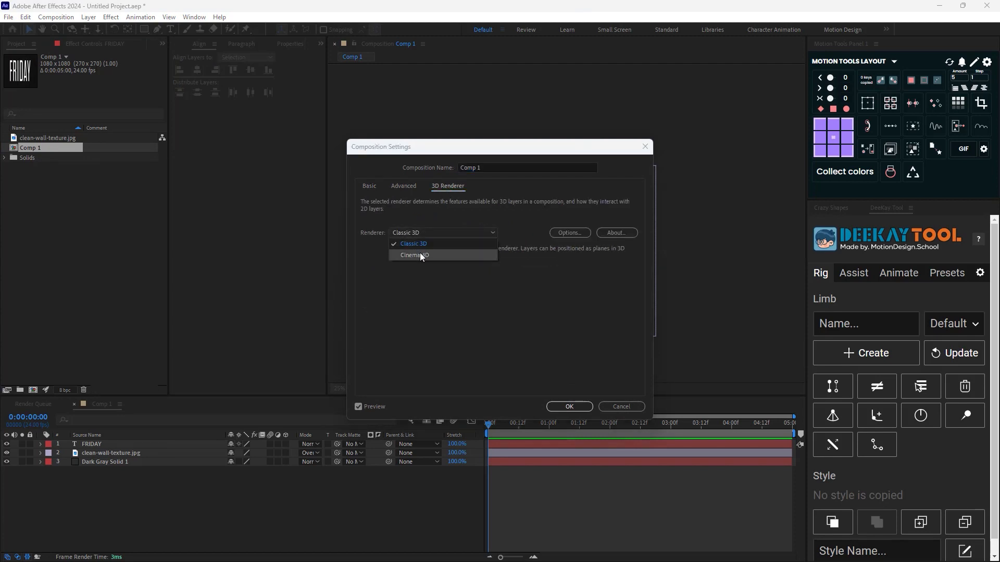
click(417, 254)
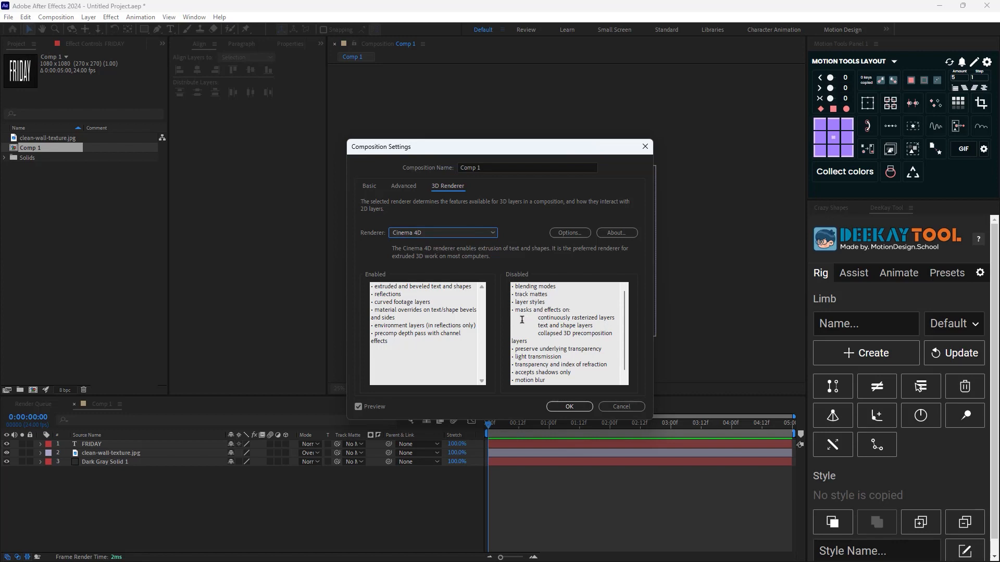
scroll(536, 365, down, 1)
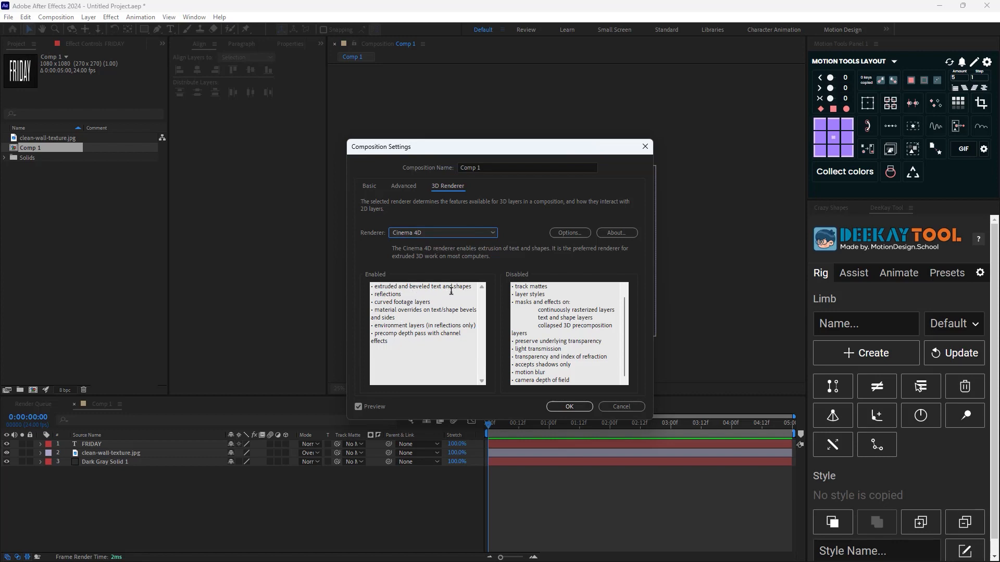
drag(388, 287, 382, 295)
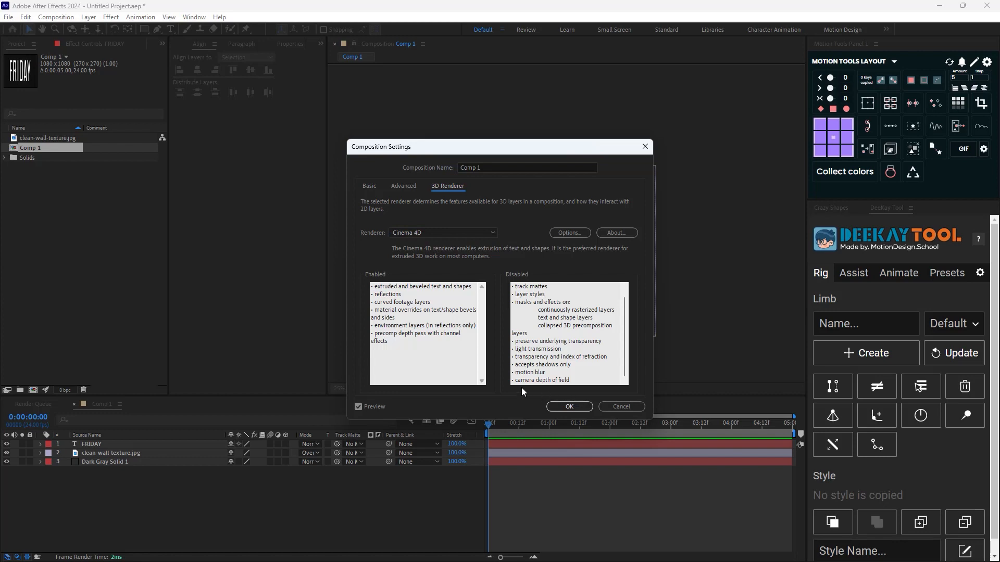
click(569, 406)
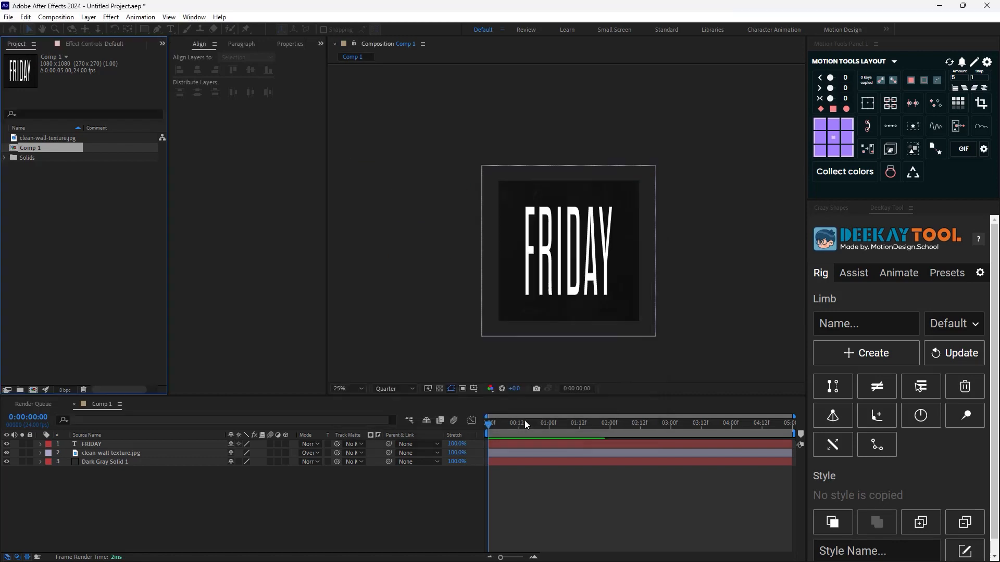
click(381, 495)
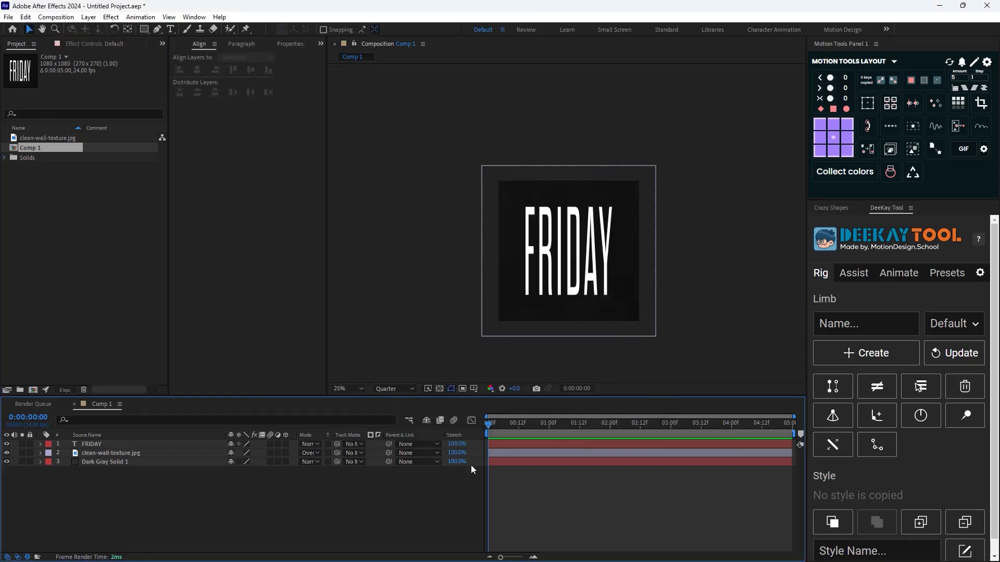
Make the FRIDAY text layer a 3D layer and reveal its Geometry Options
click(99, 446)
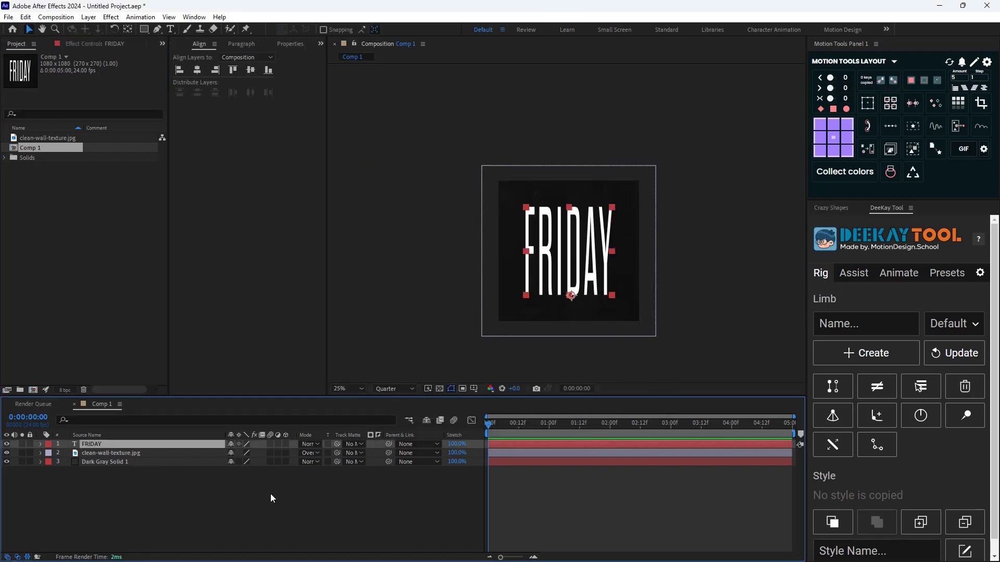
click(286, 444)
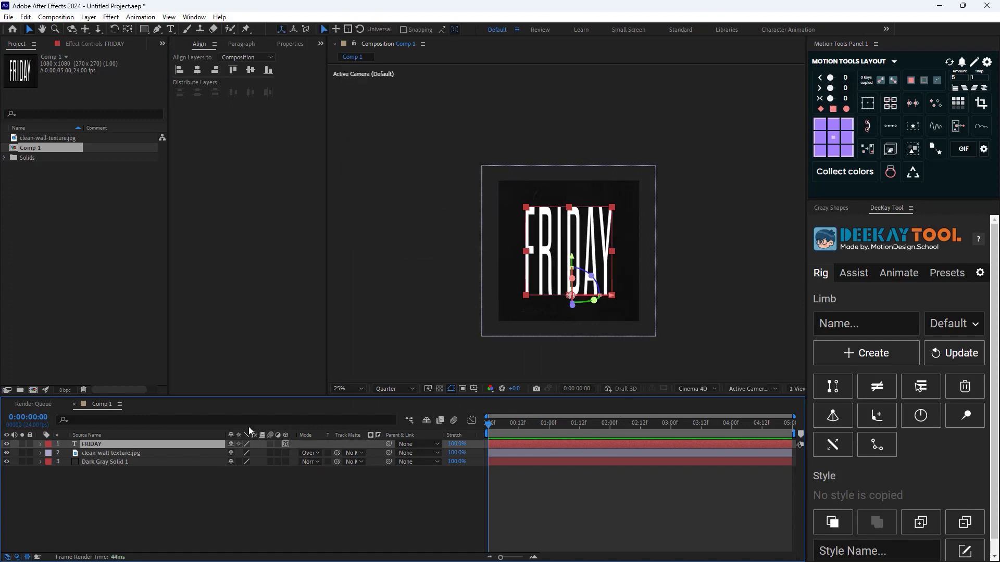
click(41, 445)
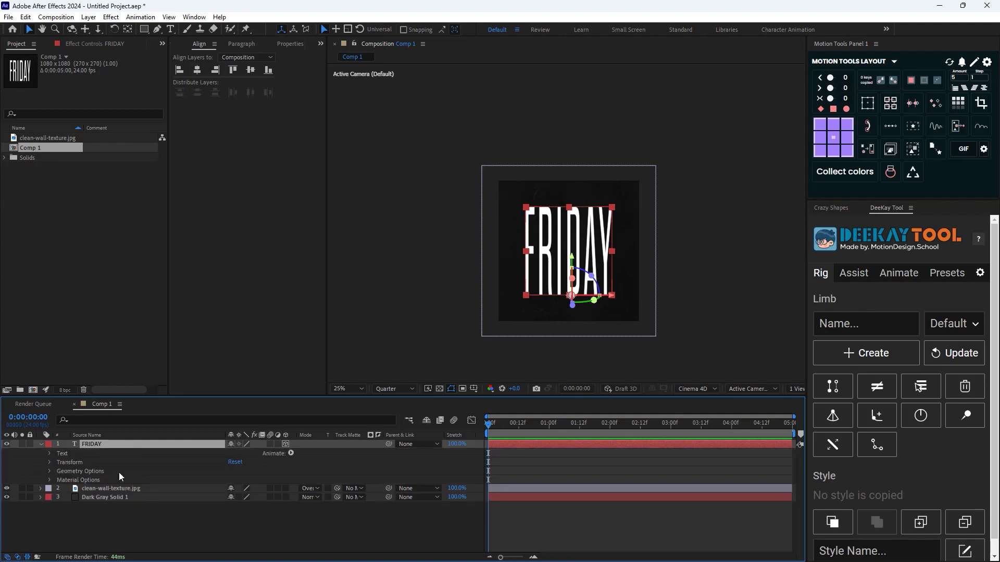
click(50, 471)
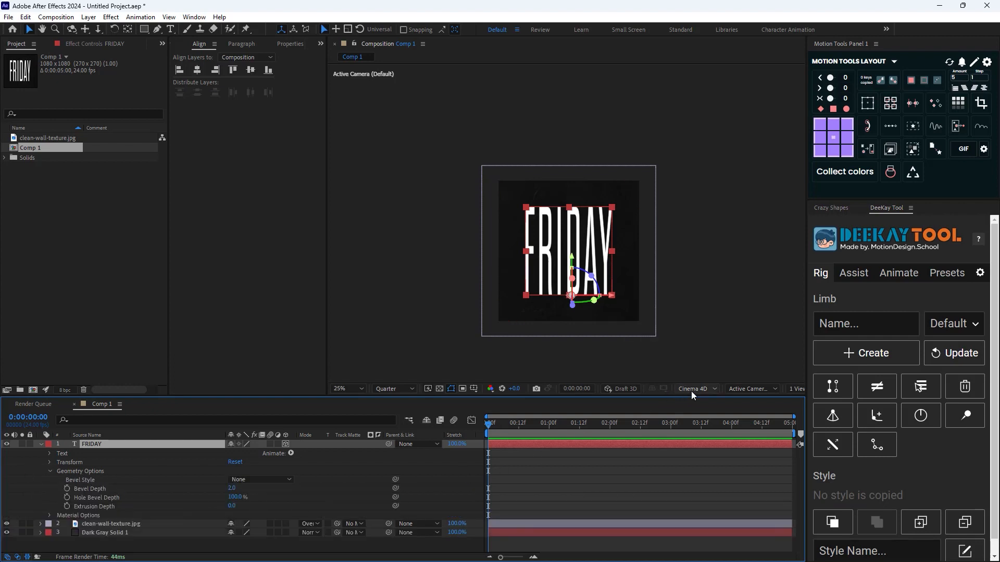
Switch the viewer to Custom View 1 and set the FRIDAY layer's Extrusion Depth to 25
click(745, 390)
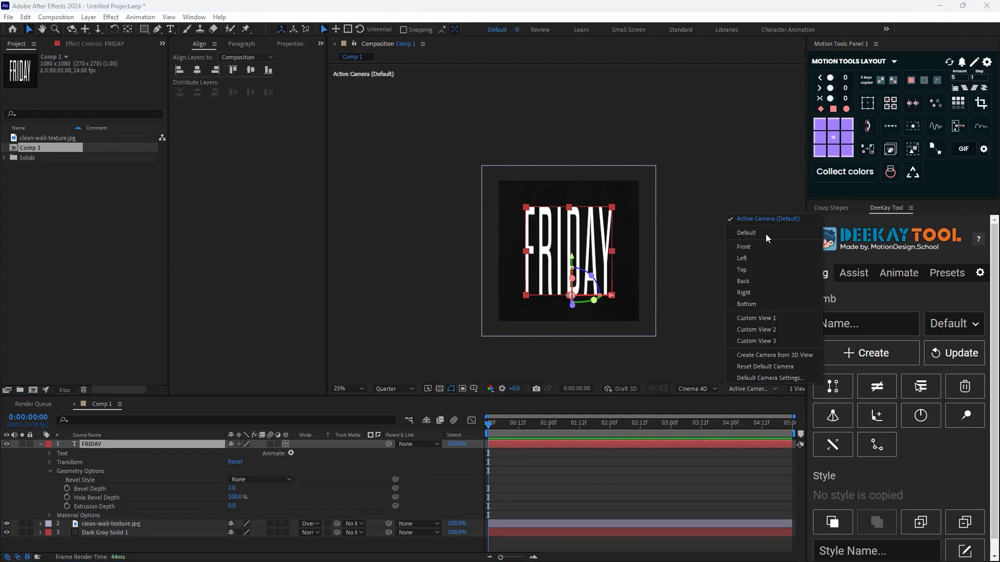
click(756, 318)
key(period)
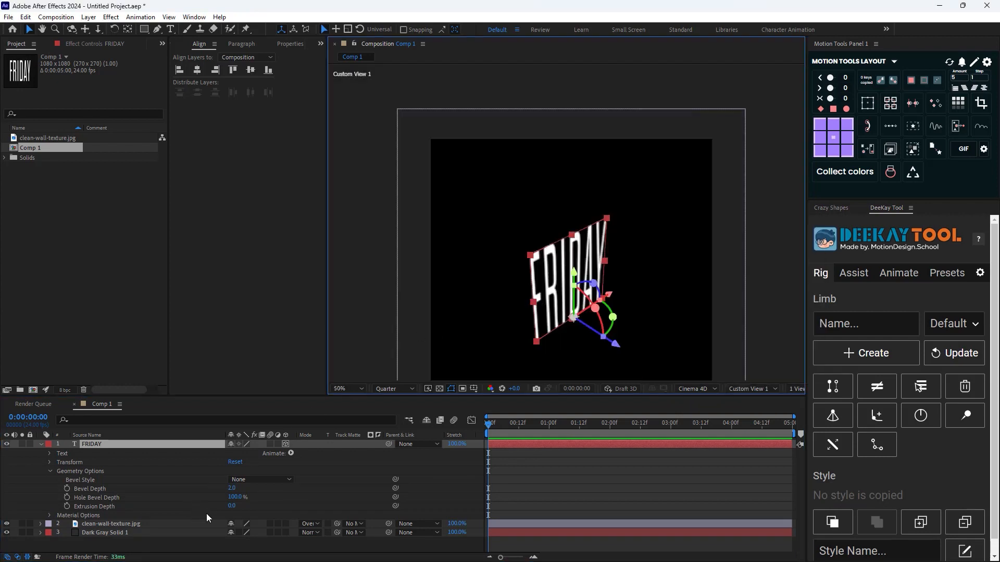
mouse_move(231, 505)
mouse_down()
mouse_move(307, 507)
mouse_move(232, 511)
mouse_up()
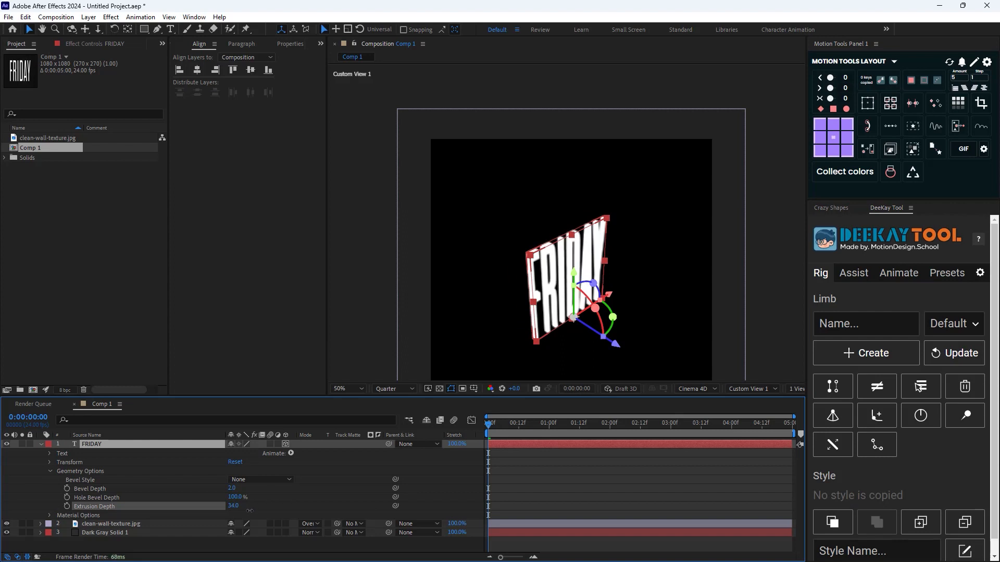
click(233, 509)
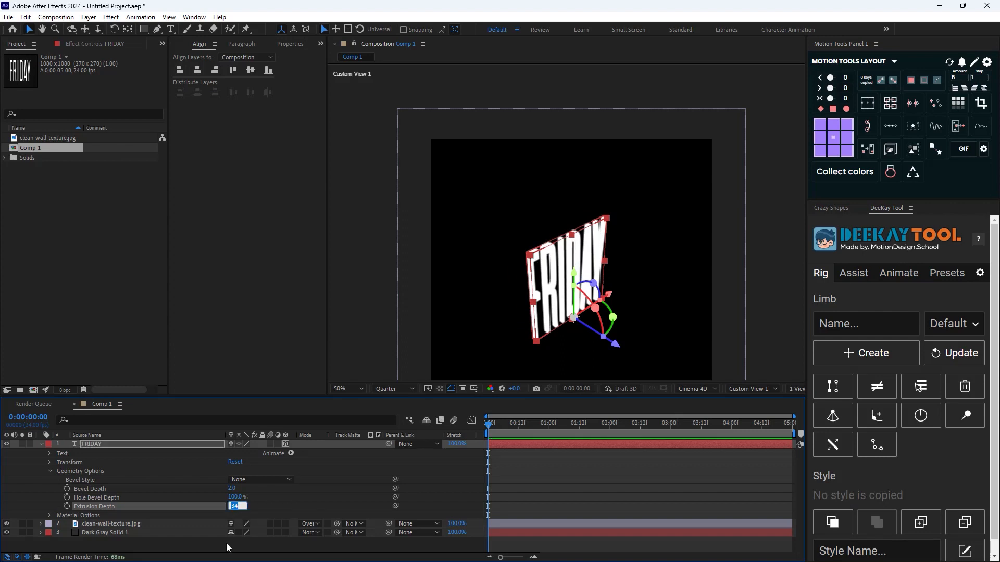
text(25)
key(Return)
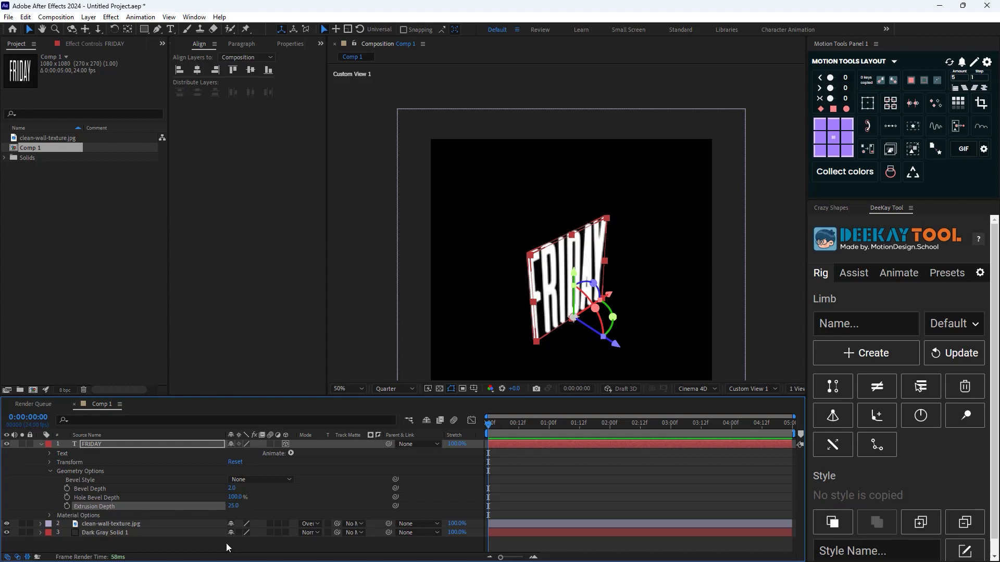
Return the viewer to Active Camera (Default) and collapse the FRIDAY layer's properties
scroll(539, 264, up, 2)
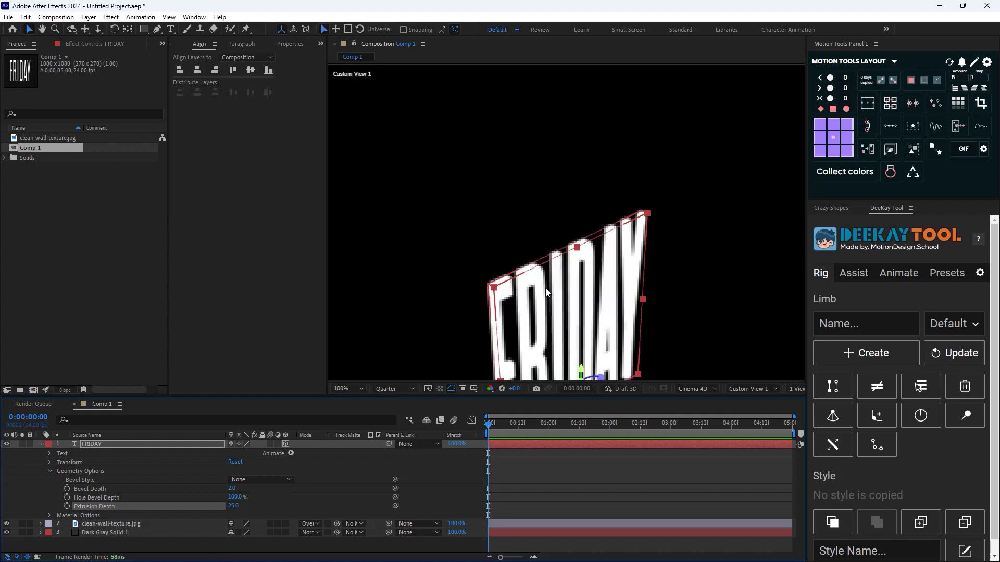
click(741, 390)
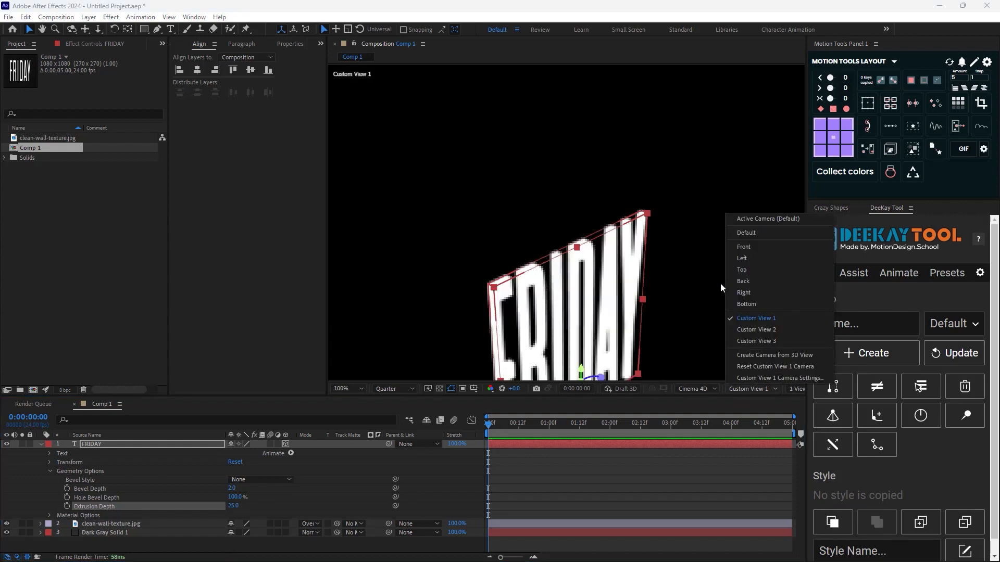
click(763, 219)
scroll(672, 245, down, 4)
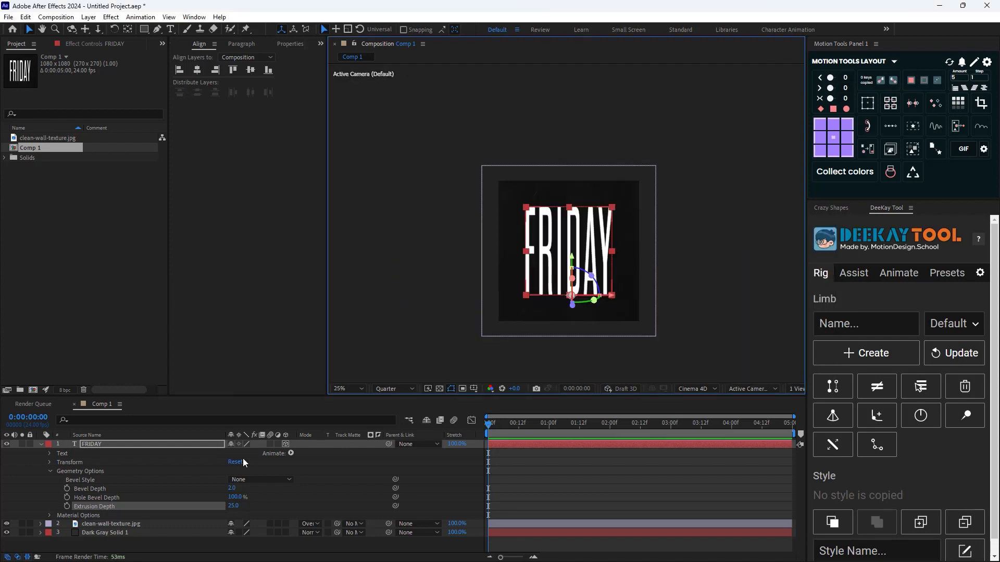
click(41, 444)
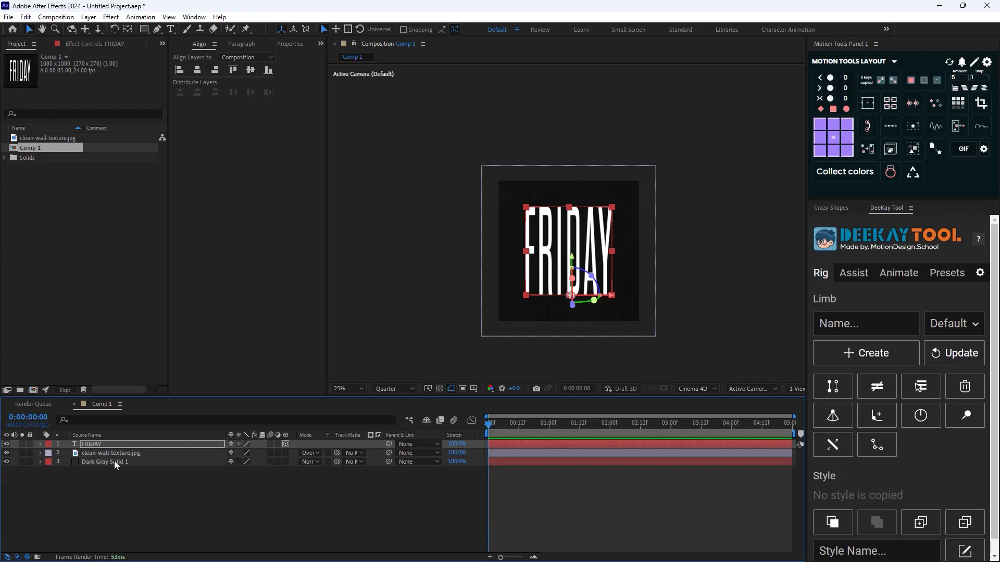
Create shapes from the FRIDAY text layer and delete the original text layer
right_click(104, 444)
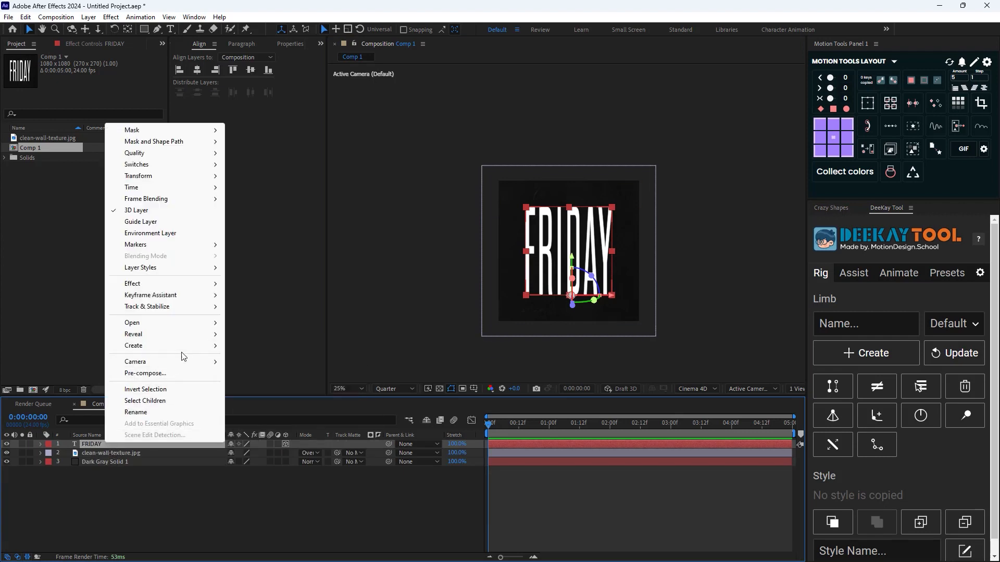
mouse_move(188, 350)
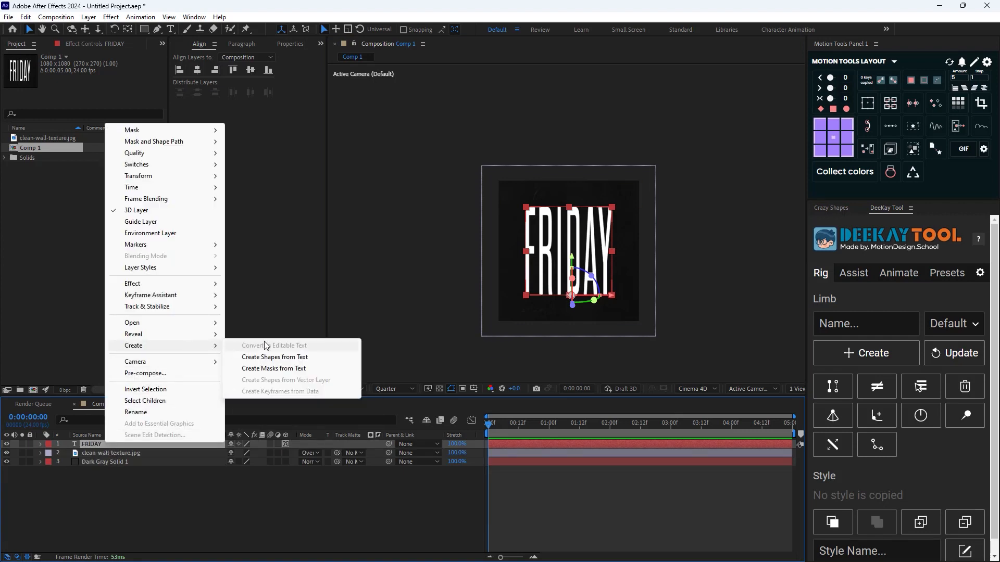
click(275, 357)
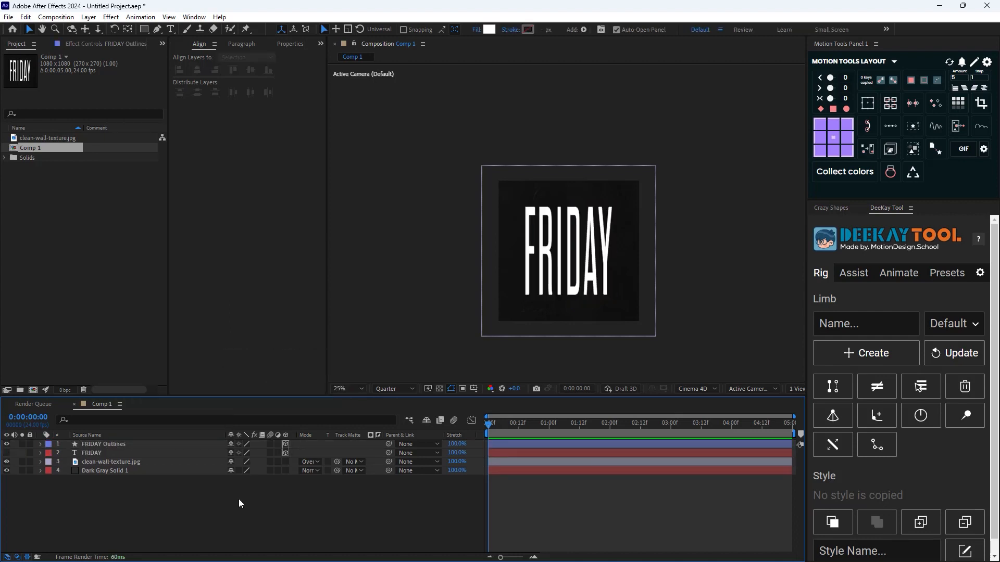
click(98, 452)
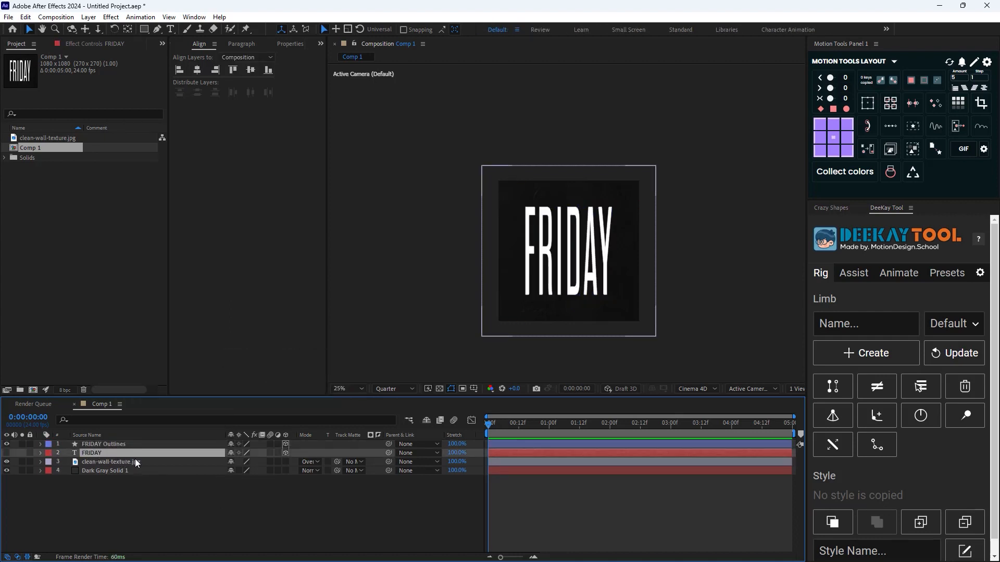
key(Delete)
Add a Front Color material property to all six letter groups, F through Y, in the FRIDAY Outlines layer
scroll(519, 344, up, 1)
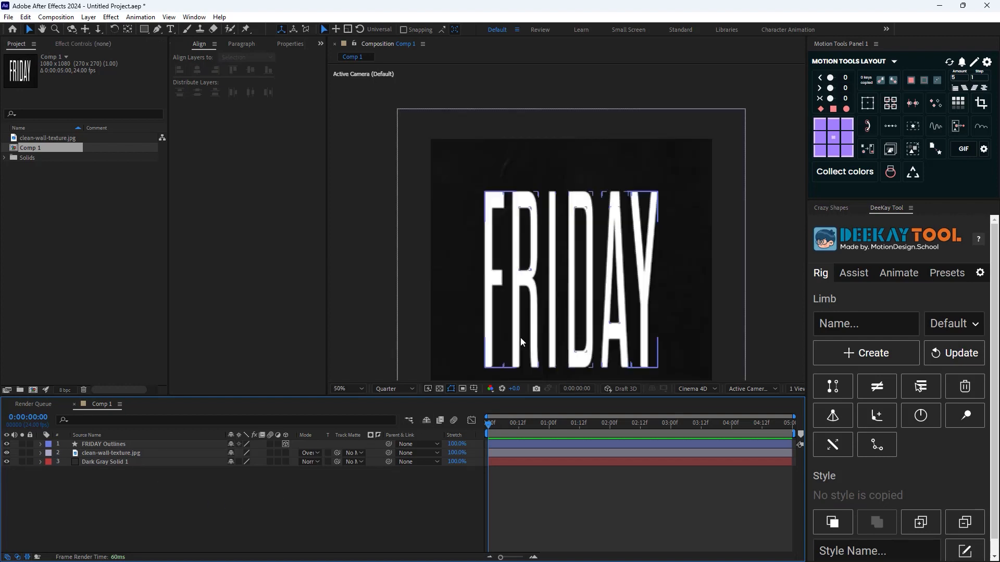
click(51, 446)
click(41, 444)
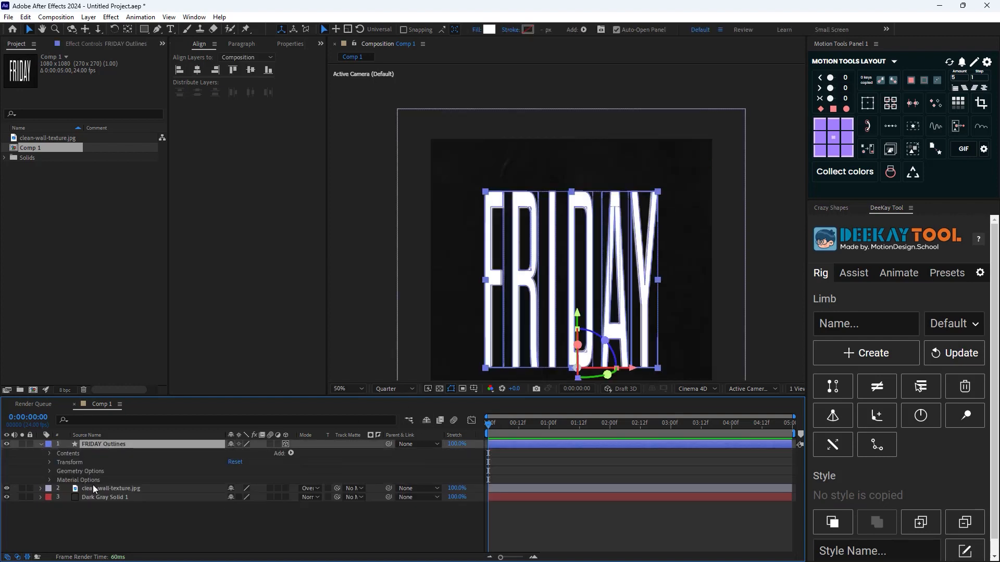
click(50, 453)
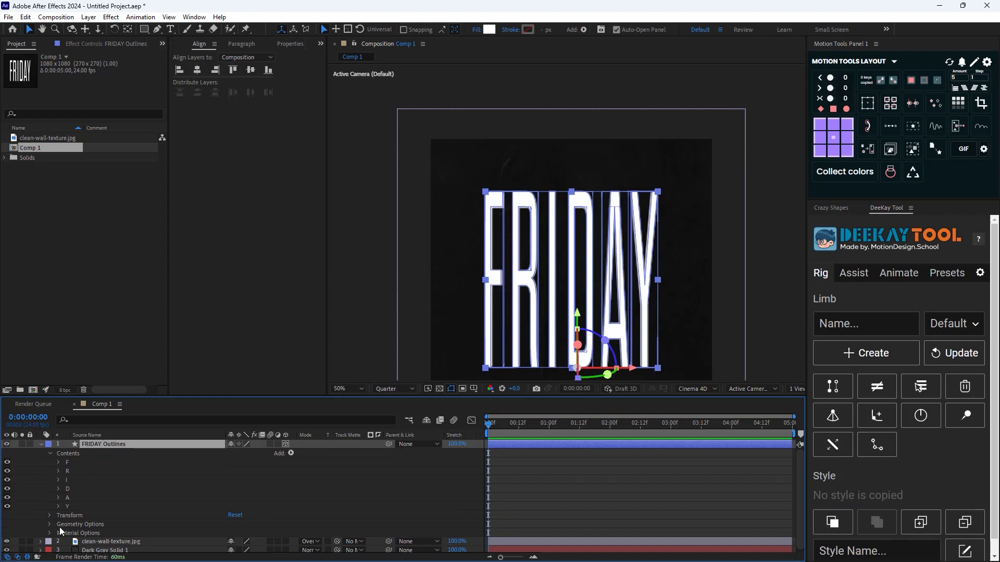
click(80, 462)
shift+click(85, 506)
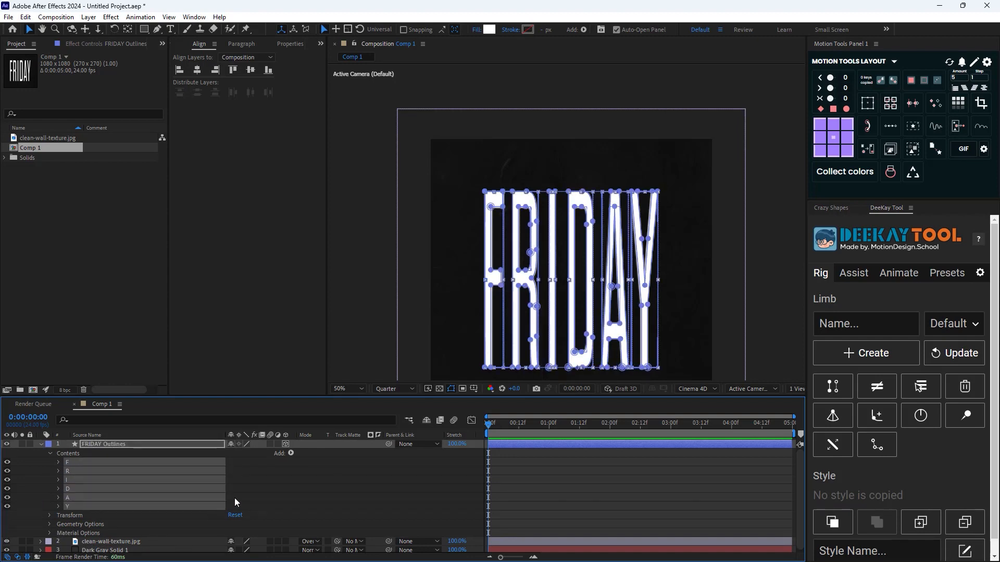
click(291, 453)
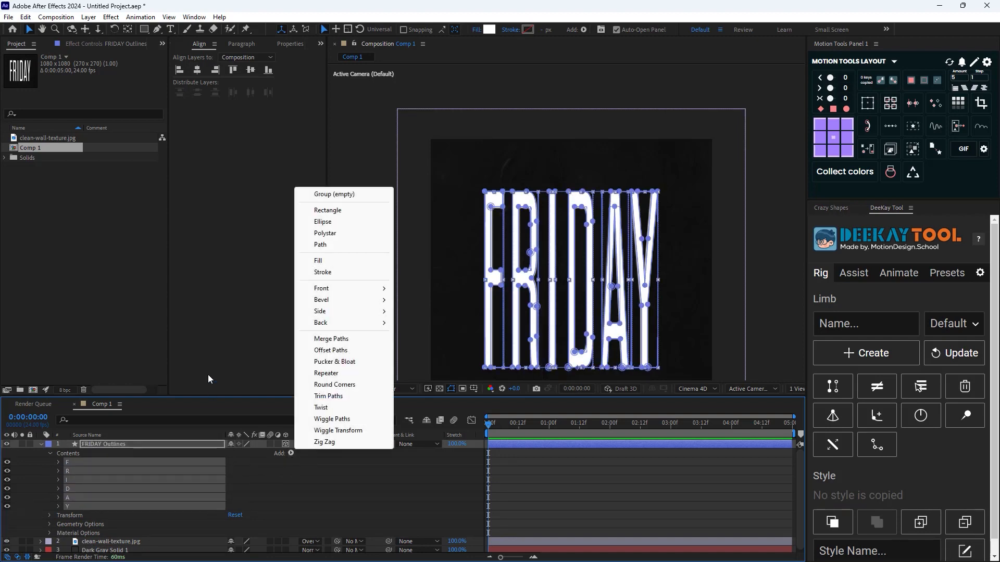
mouse_move(360, 290)
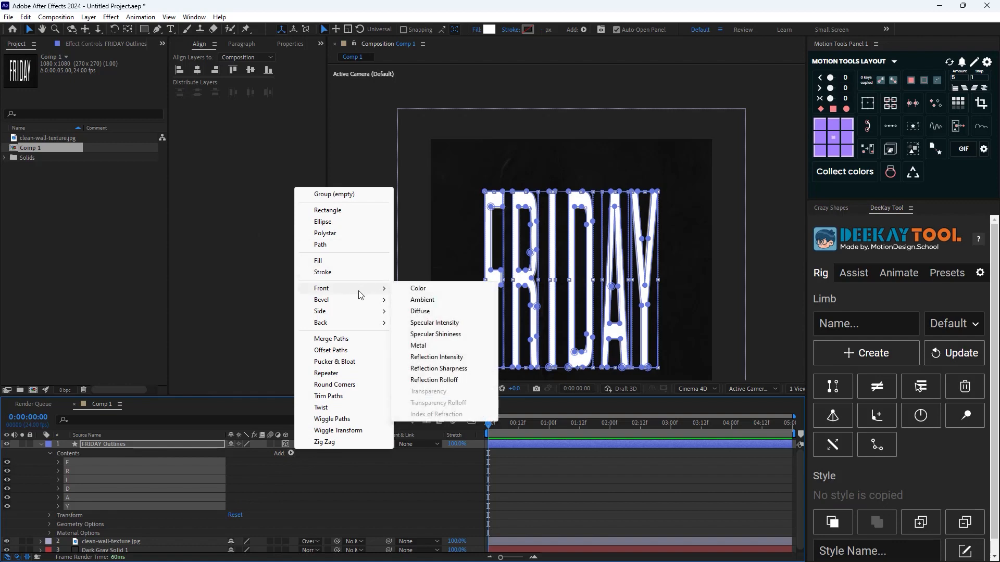
click(417, 290)
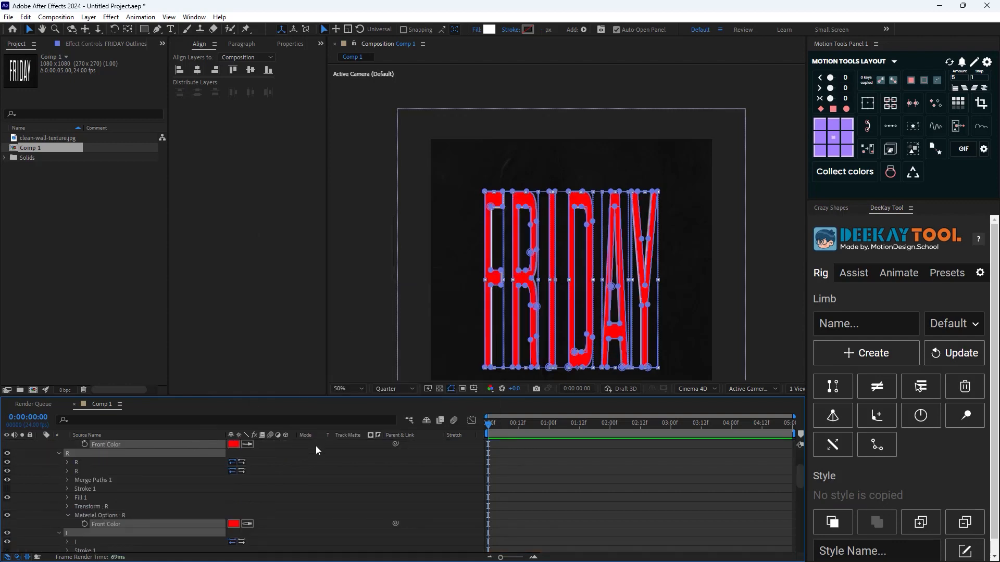
Add a Back Color material property to all the selected letter groups of FRIDAY Outlines
scroll(267, 483, up, 3)
click(290, 454)
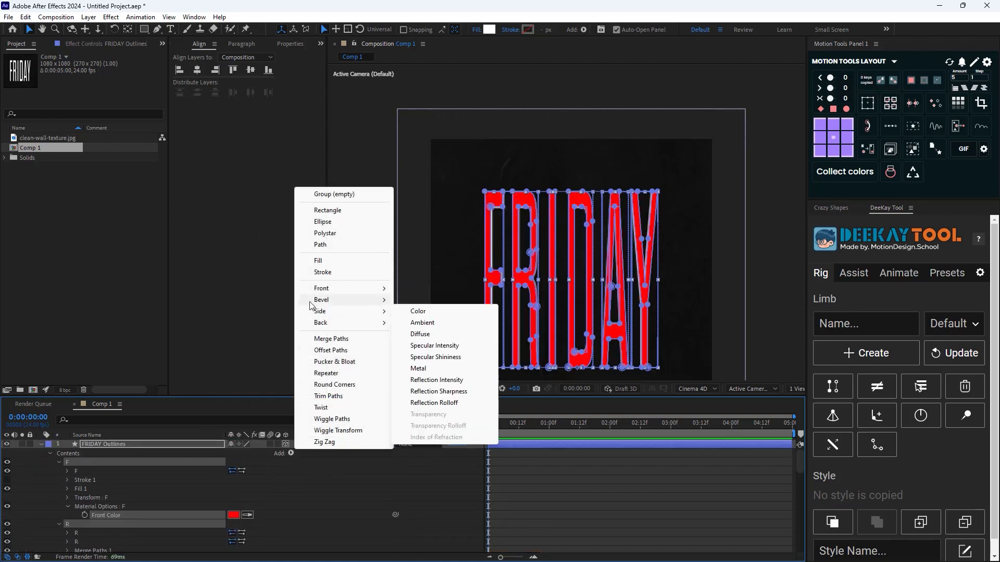
mouse_move(360, 323)
click(416, 324)
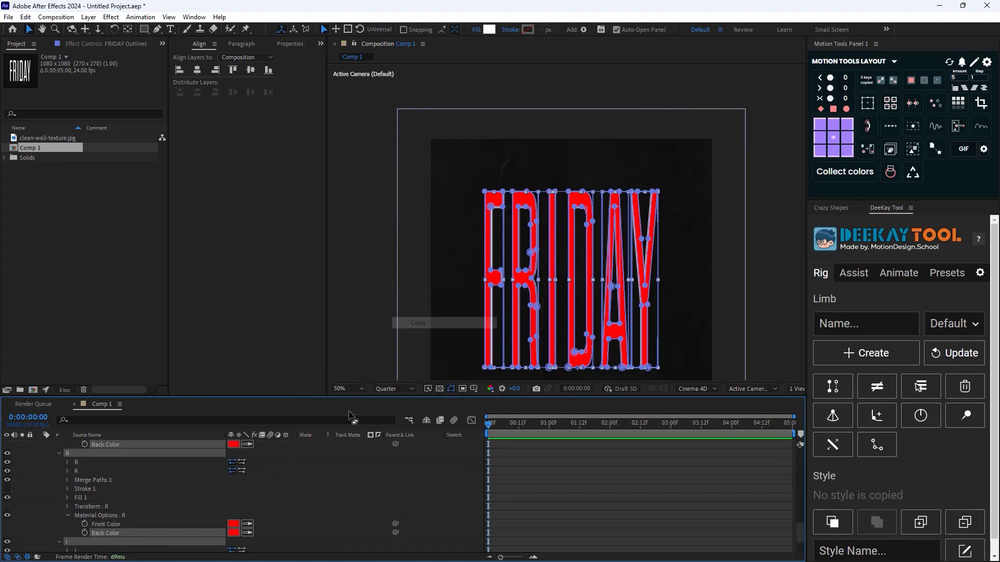
Try rotating the FRIDAY Outlines layer around its Y axis
scroll(86, 480, up, 3)
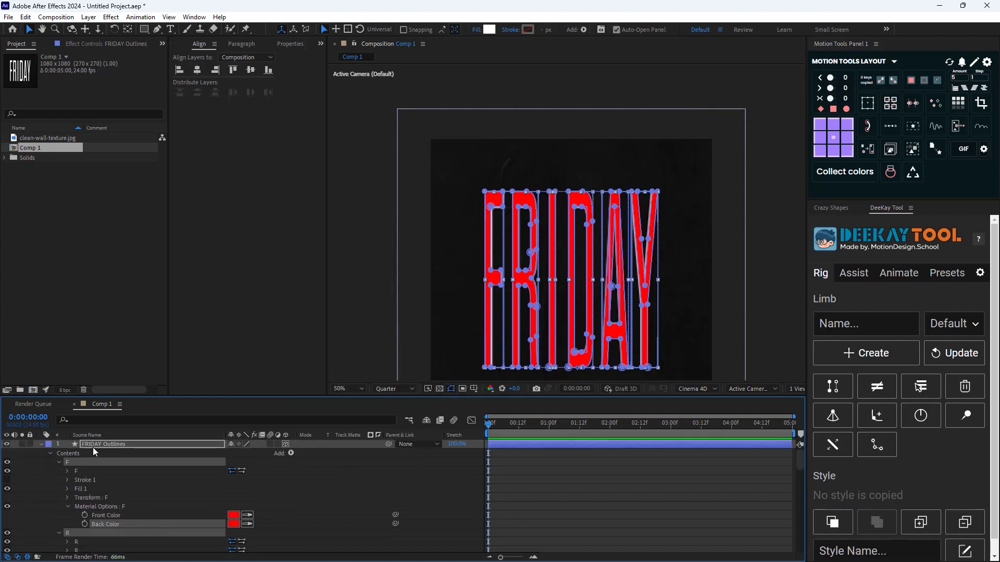
key(r)
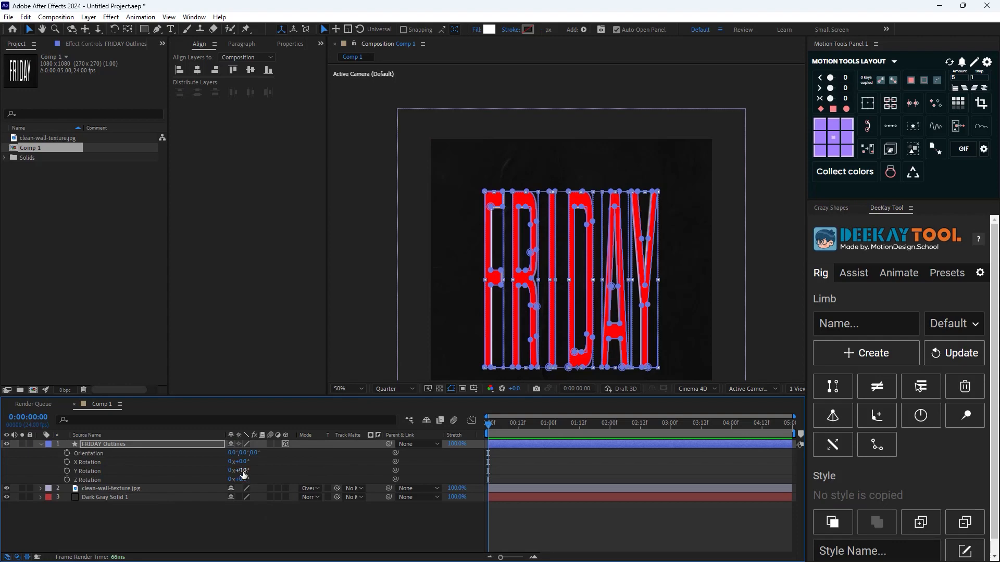
drag(243, 474, 238, 515)
Filter the timeline properties by "color" to list the color properties of FRIDAY Outlines
click(125, 420)
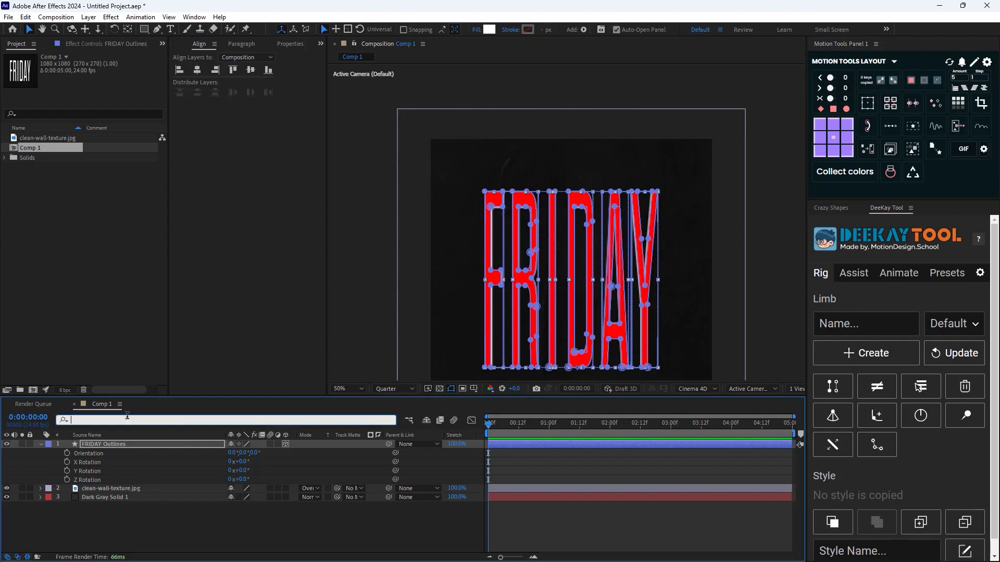
text(color)
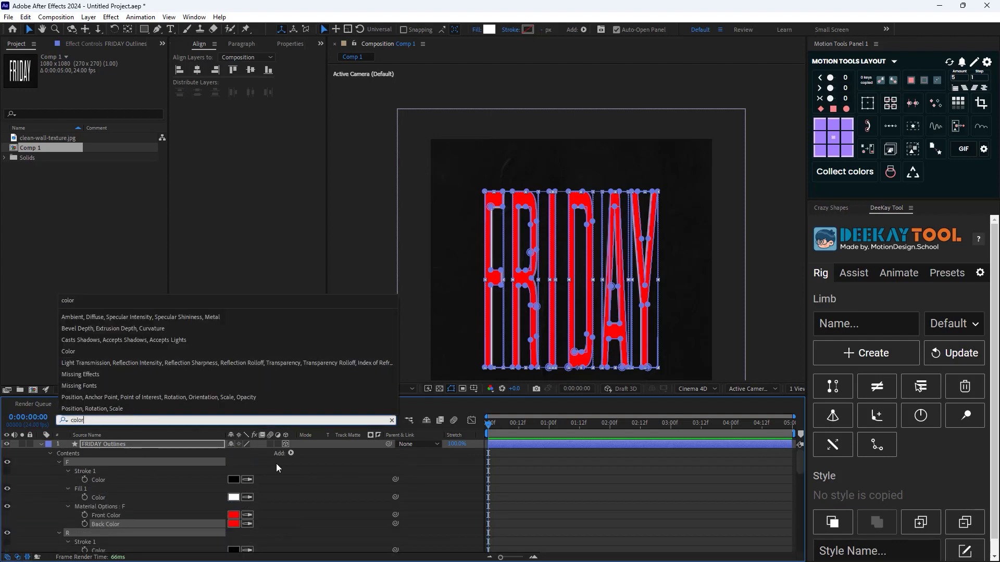
key(Return)
scroll(258, 484, up, 1)
Set the Front Color and Back Color of letter F to white by sampling its white fill
click(258, 484)
click(247, 515)
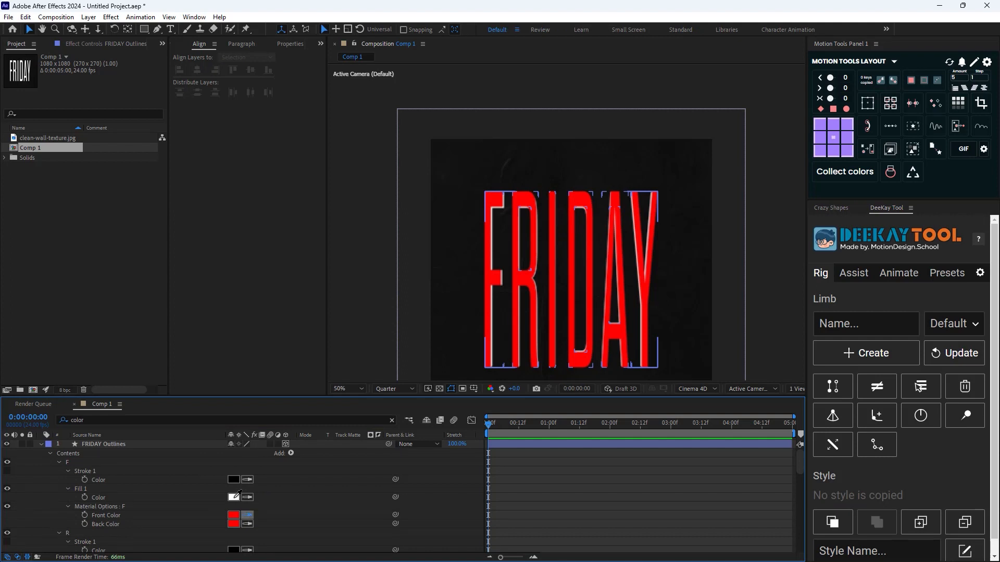
click(234, 498)
click(248, 524)
click(236, 515)
Set the Front Color and Back Color of letter R to white by sampling a white swatch
scroll(239, 513, down, 2)
click(247, 533)
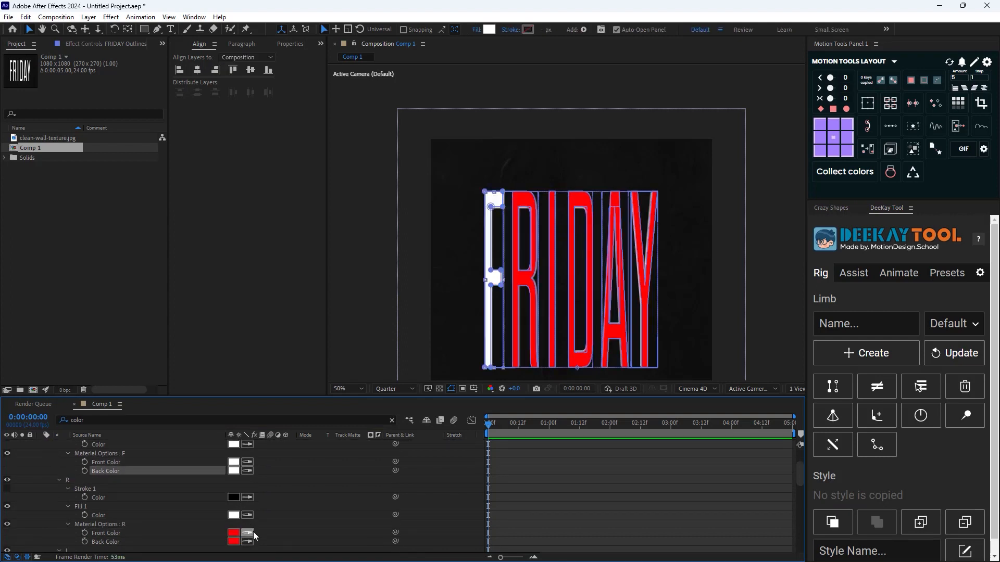
click(235, 515)
scroll(241, 511, down, 2)
click(248, 489)
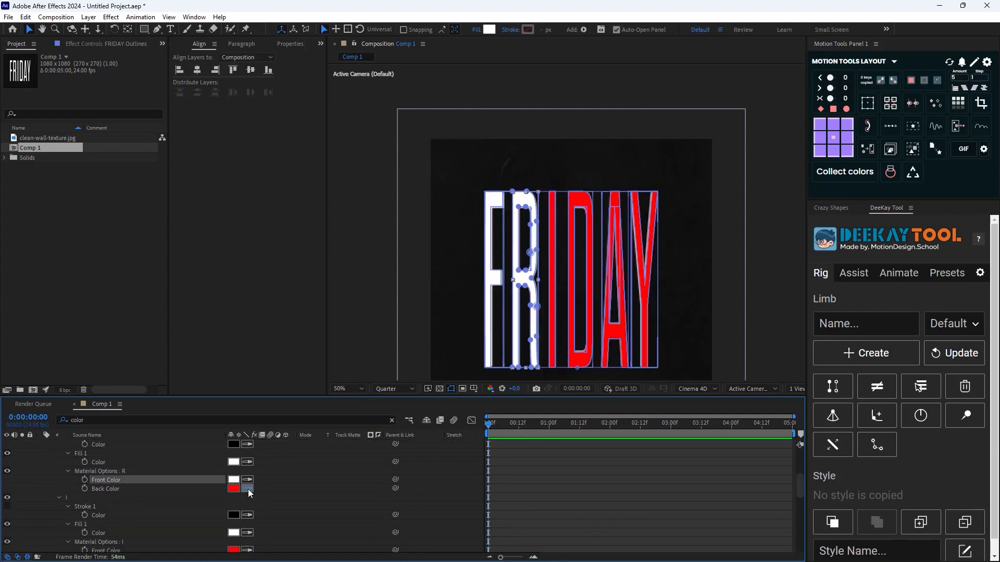
click(236, 480)
Set the Front Color and Back Color of letters I and D to white by sampling white swatches
scroll(255, 502, down, 2)
click(247, 498)
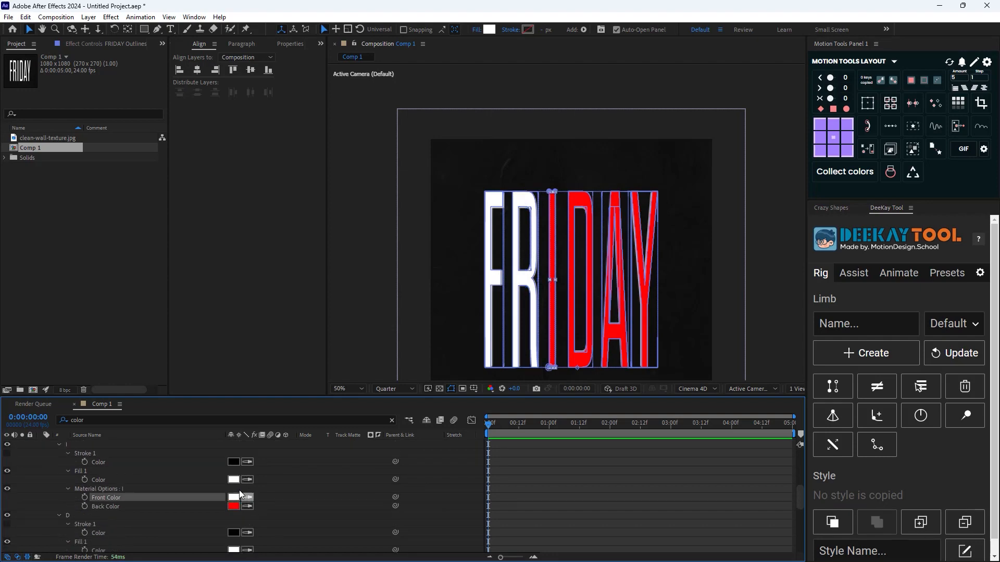
click(236, 479)
scroll(254, 504, down, 3)
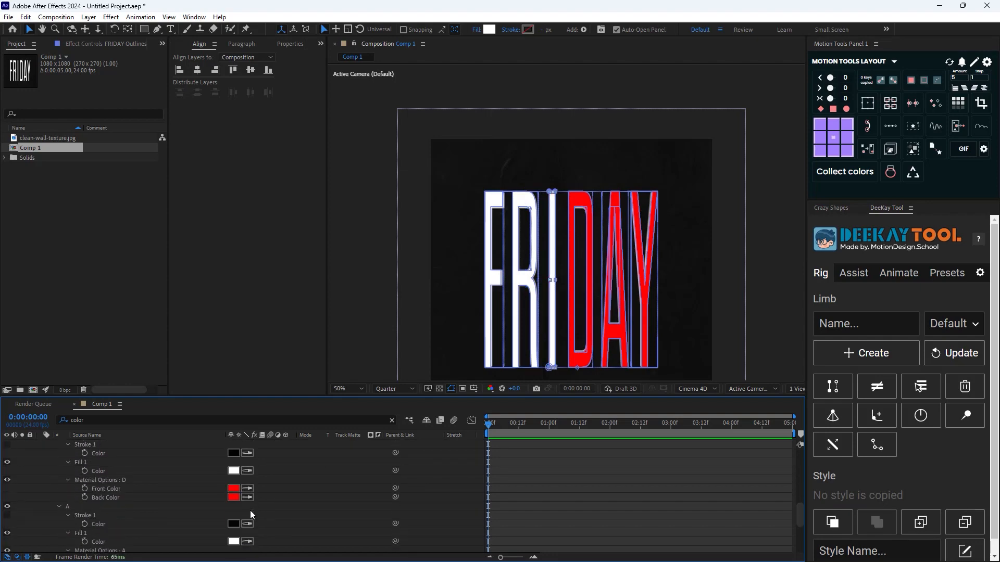
click(234, 471)
click(249, 497)
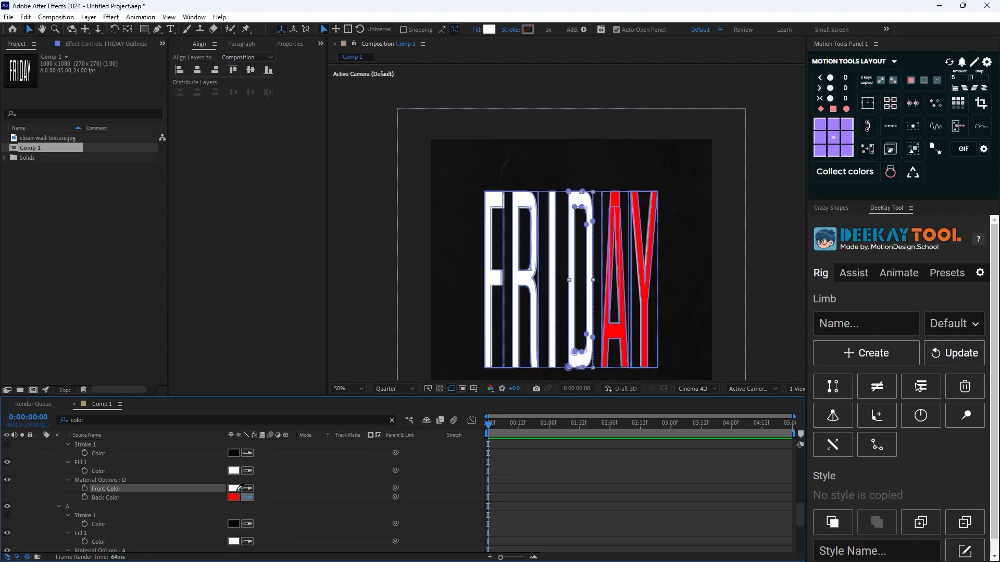
click(235, 489)
Set the Front Color and Back Color of letter A to white by sampling a white swatch
scroll(249, 498, down, 1)
click(247, 532)
click(235, 515)
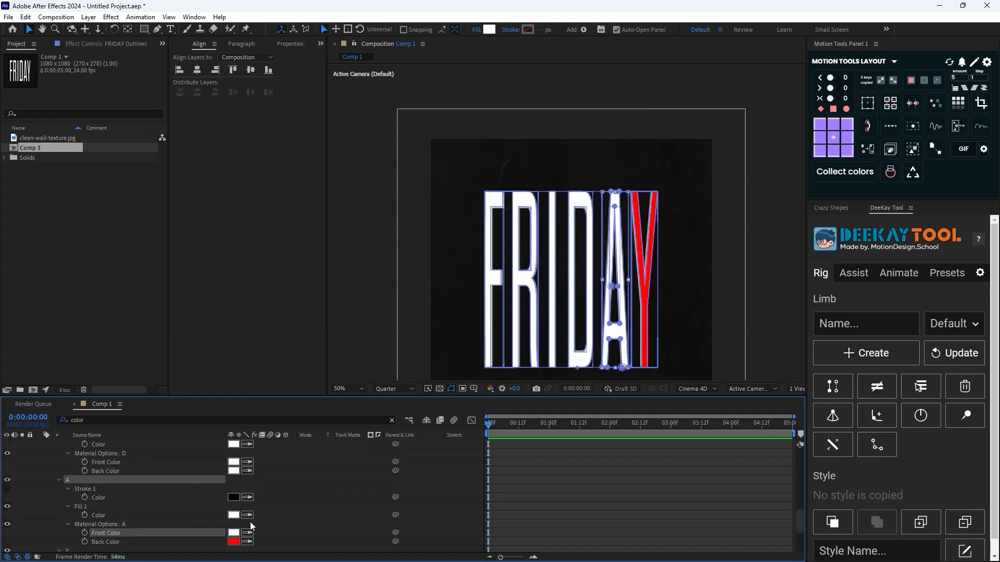
scroll(250, 522, down, 1)
click(247, 515)
click(233, 506)
Set the Front Color and Back Color of letter Y to white, and collapse the FRIDAY Outlines layer
scroll(245, 516, down, 2)
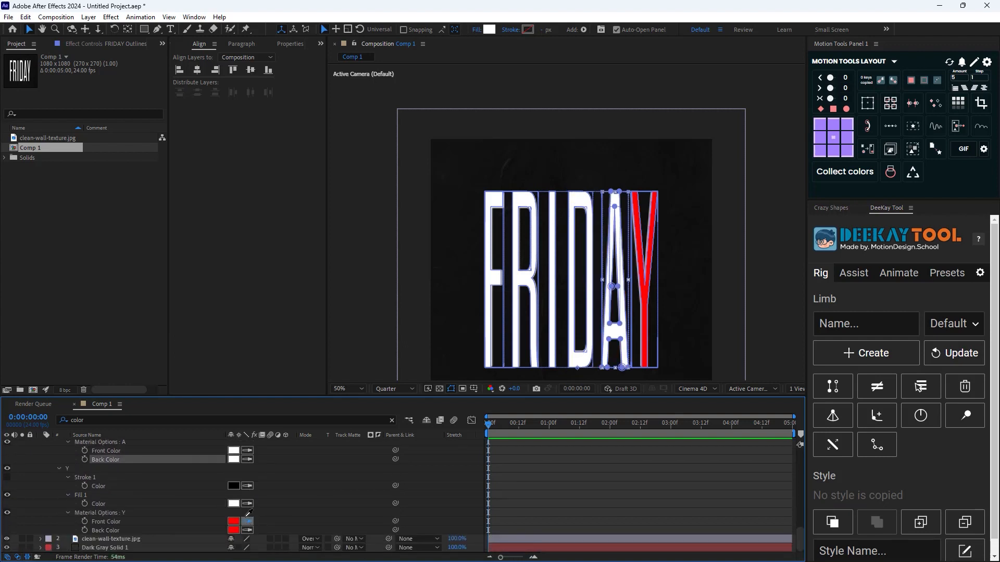
click(247, 522)
click(235, 523)
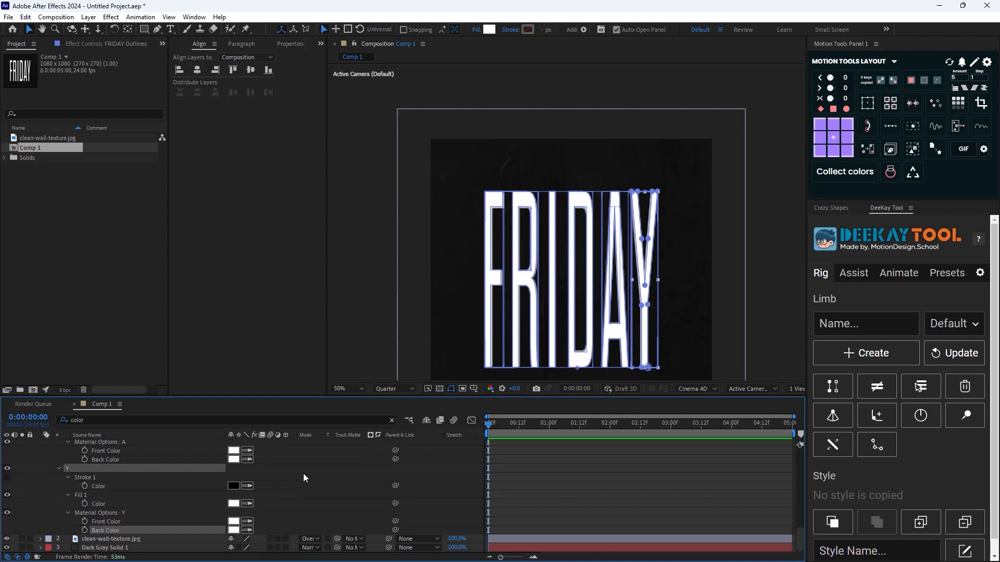
scroll(270, 491, up, 13)
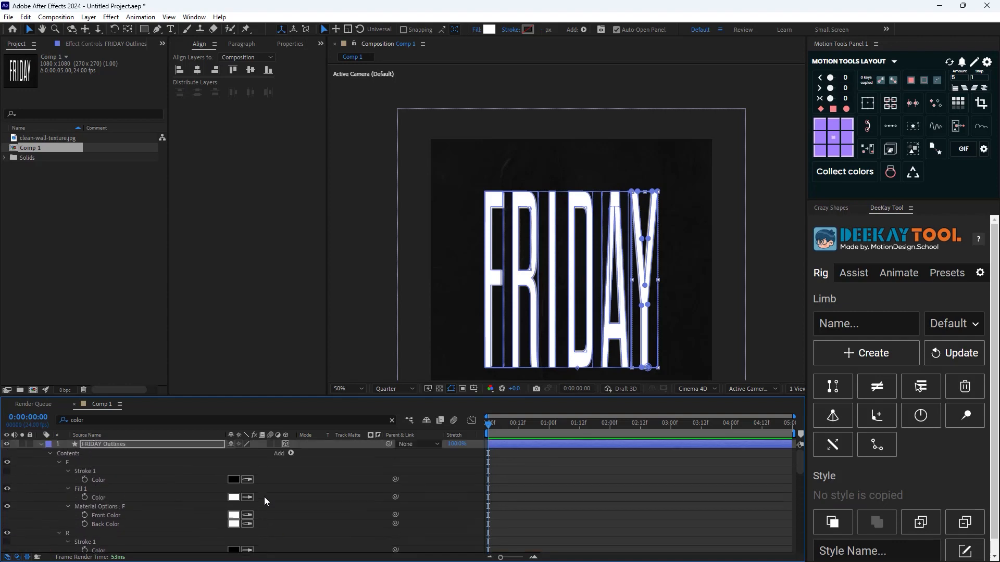
click(41, 444)
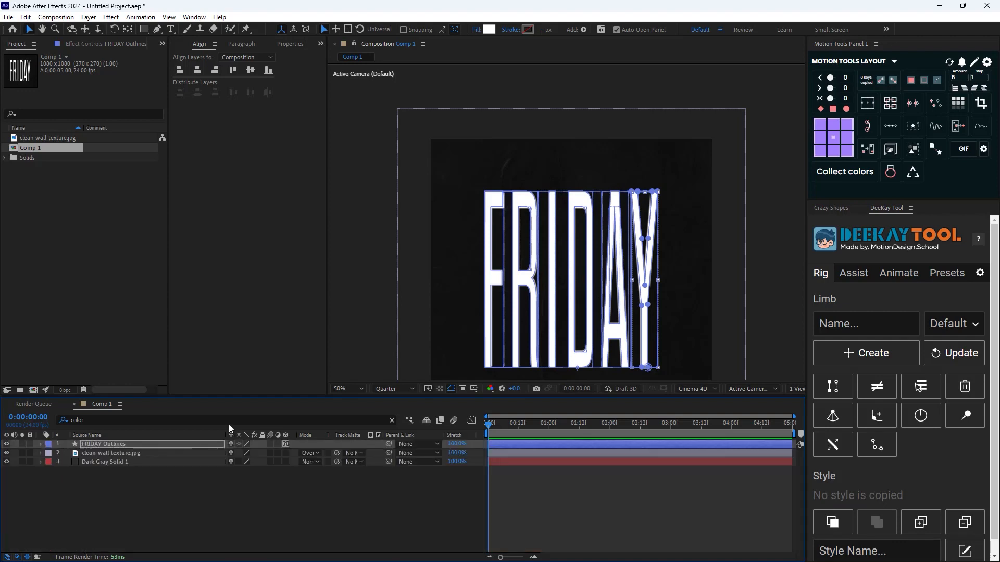
Change the shape fill color of the selected letter Y to pink E70067
click(488, 30)
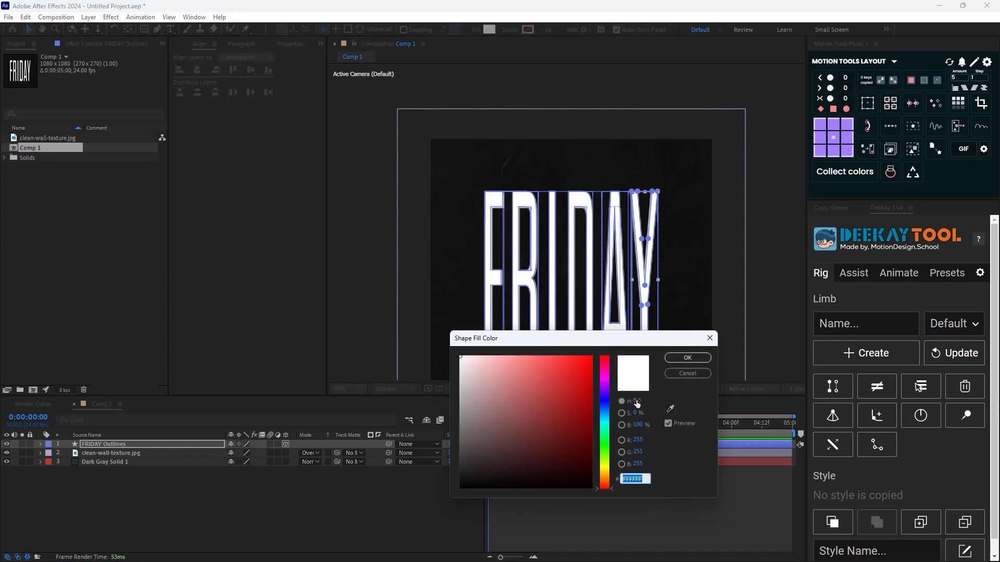
click(605, 404)
mouse_move(590, 368)
mouse_down()
mouse_move(594, 377)
mouse_move(592, 368)
mouse_up()
click(605, 366)
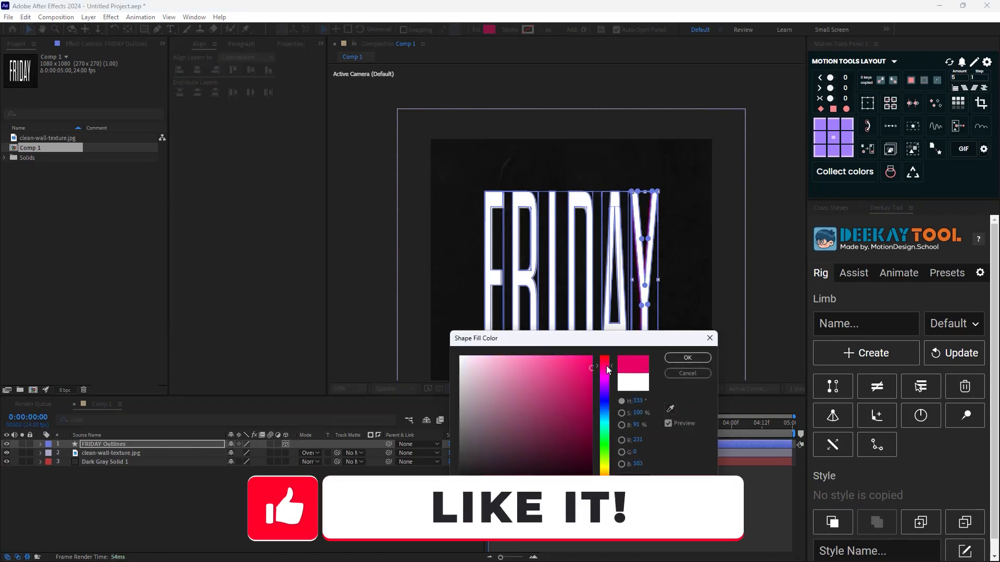
click(686, 358)
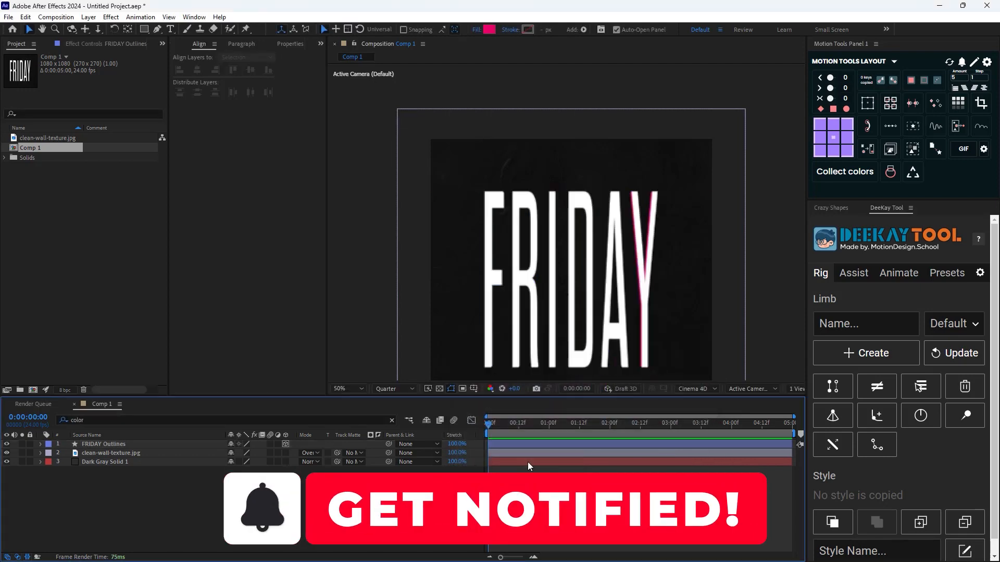
Select the whole FRIDAY Outlines layer and set its shape fill color to pink E00064
click(164, 443)
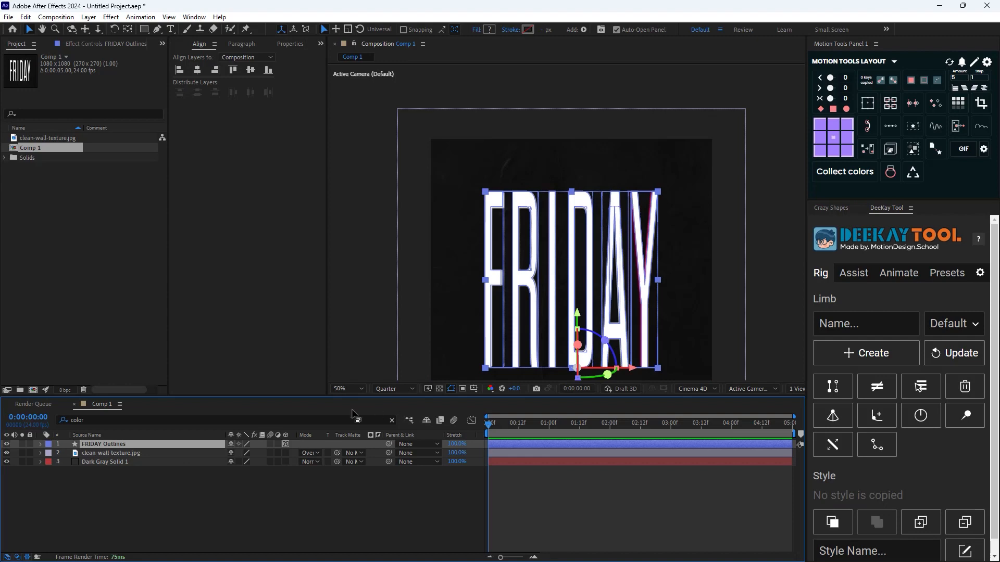
click(490, 30)
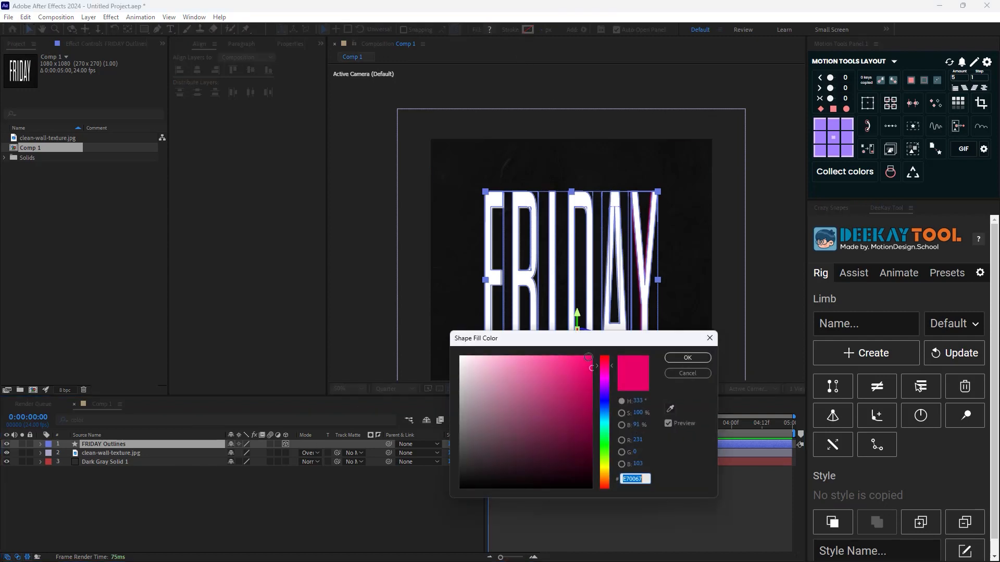
click(593, 372)
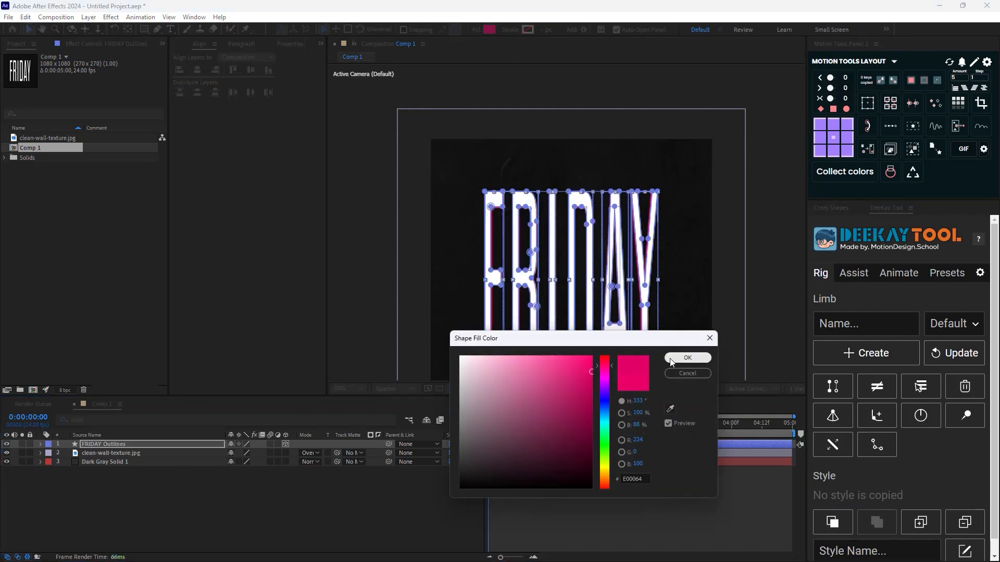
click(686, 358)
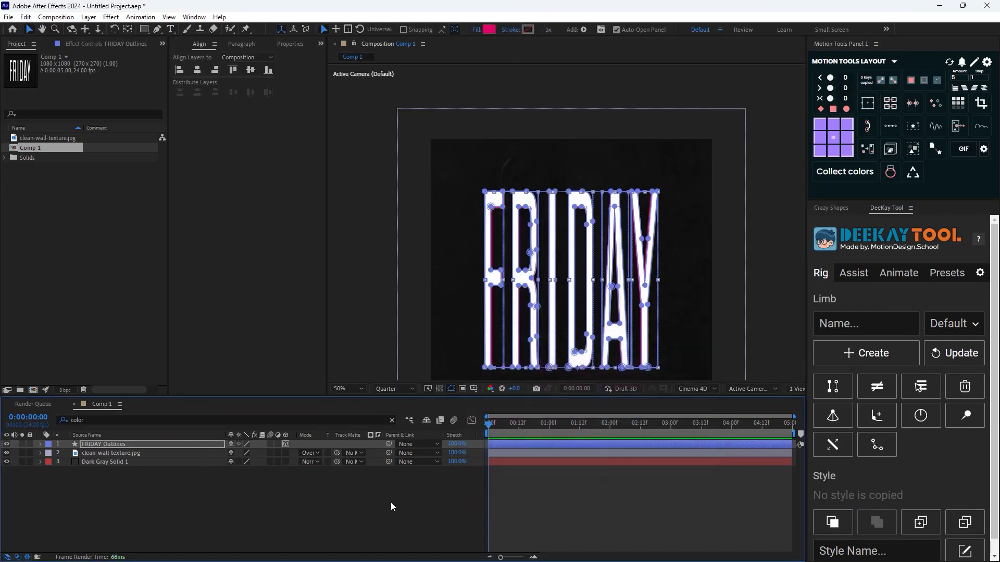
click(108, 444)
key(period)
key(comma)
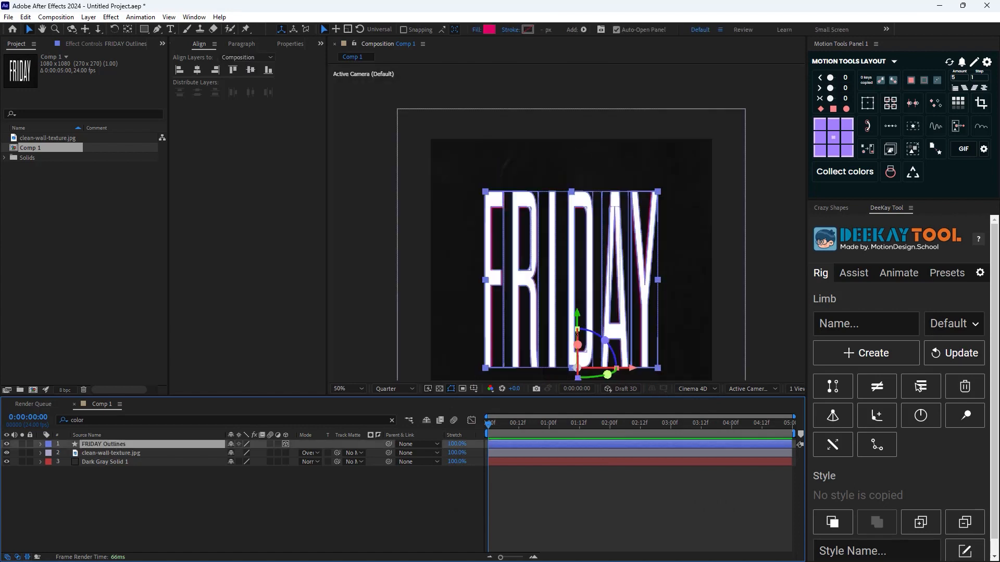
click(374, 488)
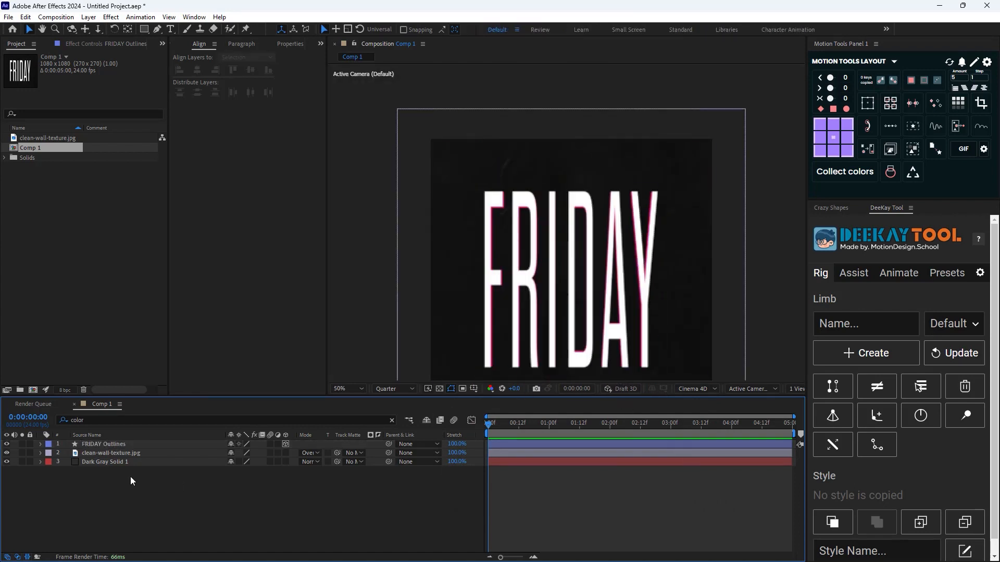
key(comma)
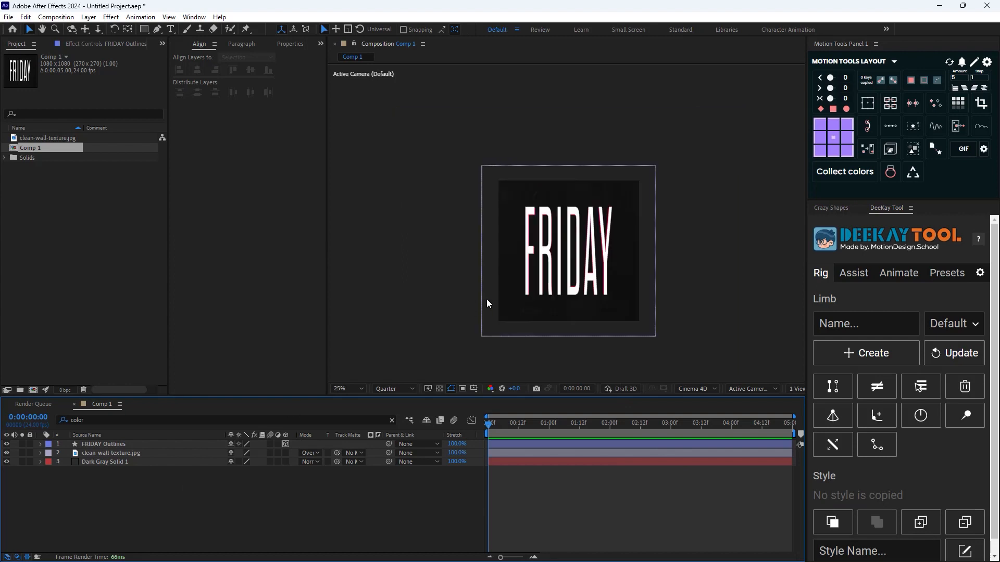
Reveal the rotation properties of FRIDAY Outlines and add a Y Rotation keyframe at 0:00:00:00
click(114, 443)
click(128, 446)
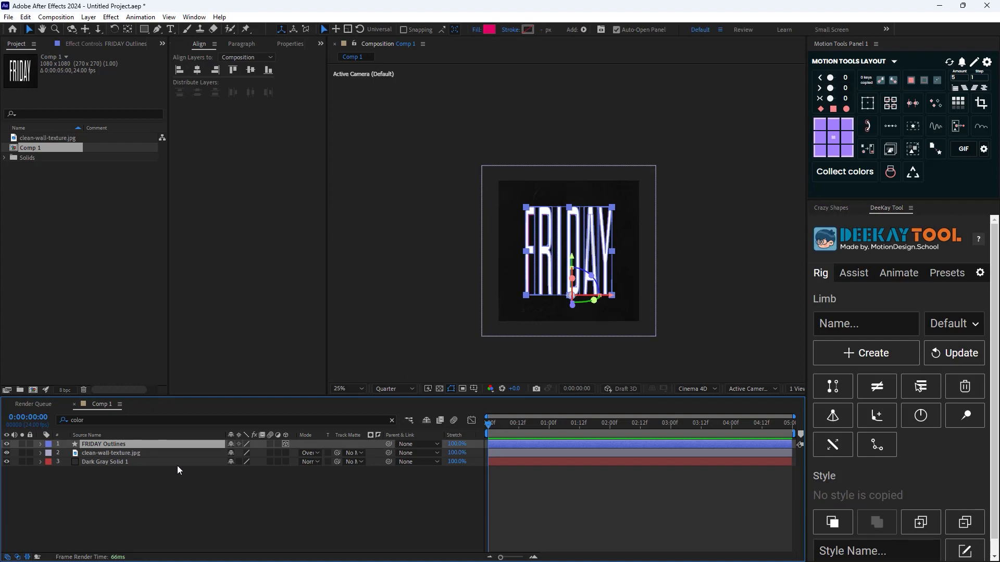
key(r)
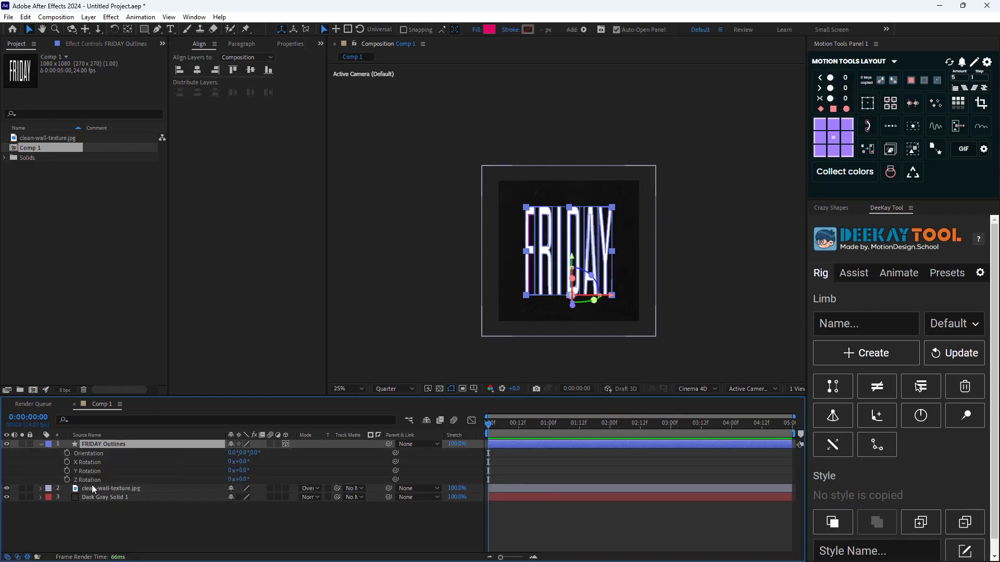
click(66, 471)
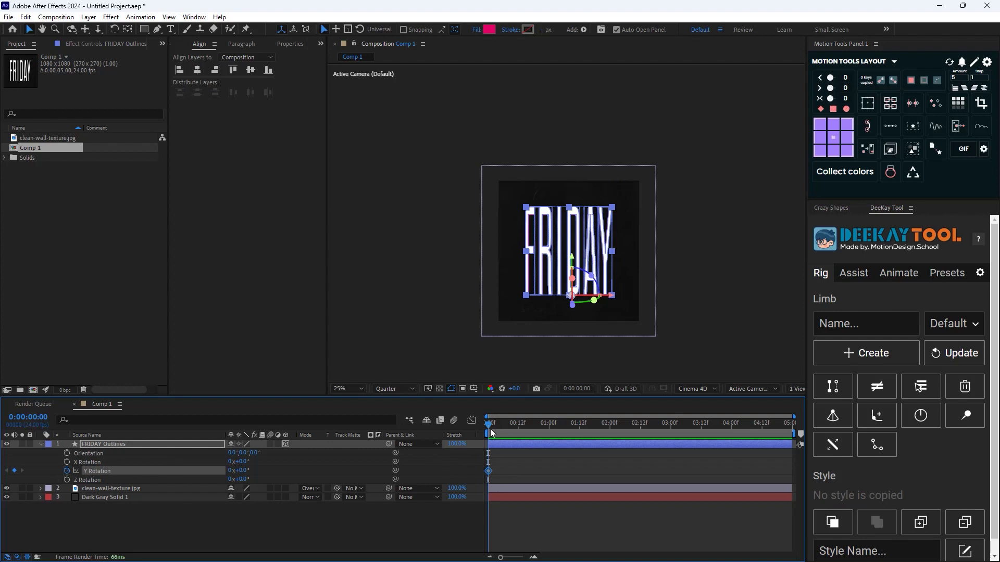
Set Y Rotation to 1 full revolution at 0:00:01:00 to create the second keyframe
drag(487, 424, 548, 433)
click(231, 470)
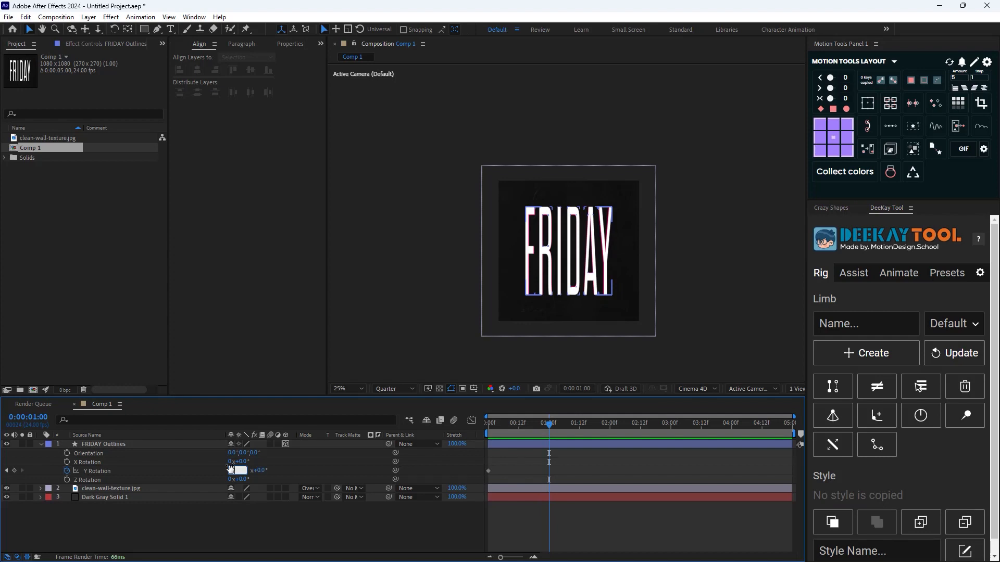
text(1)
key(Return)
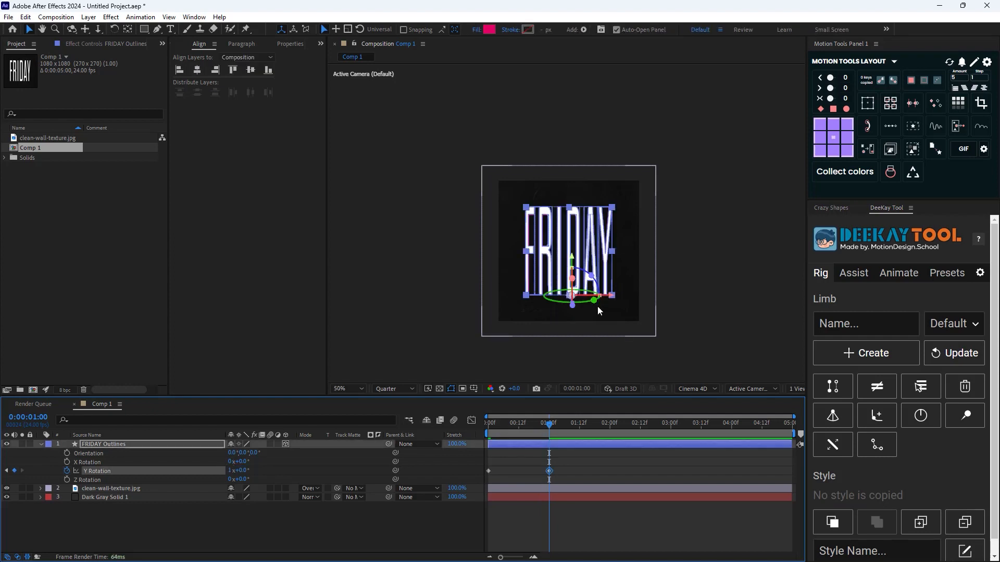
Return the current time to the start and apply Easy Ease to both Y Rotation keyframes
key(period)
key(comma)
drag(546, 430, 467, 459)
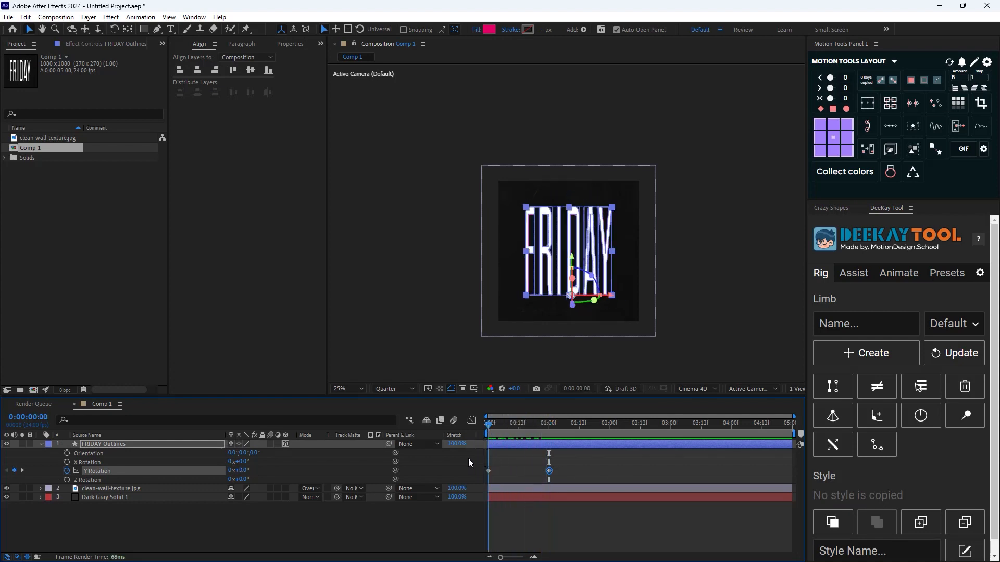
drag(558, 465, 475, 483)
key(F9)
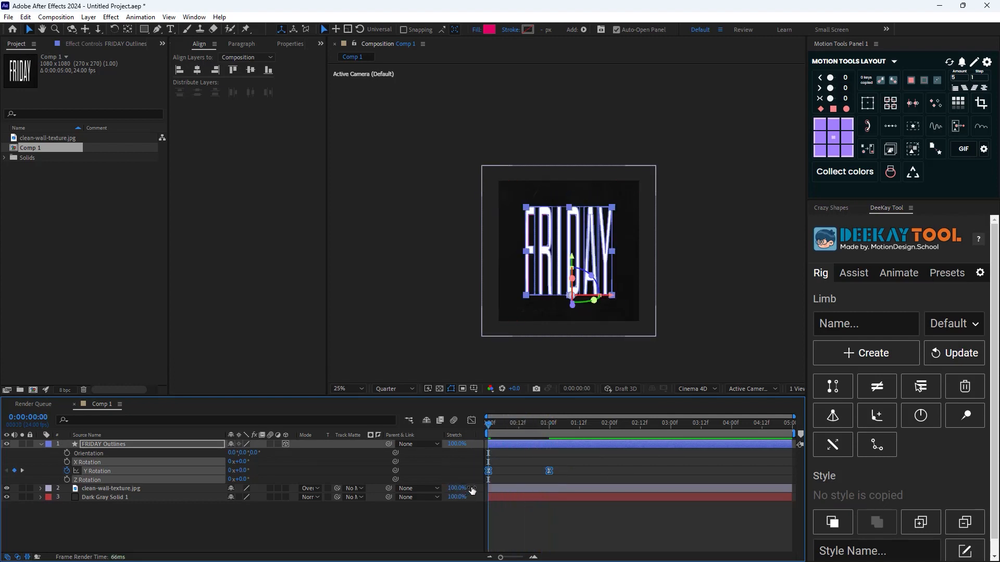
Show the Y Rotation speed graph fitted to view and lengthen the first keyframe's outgoing influence to about 7 frames
key(shift+F3)
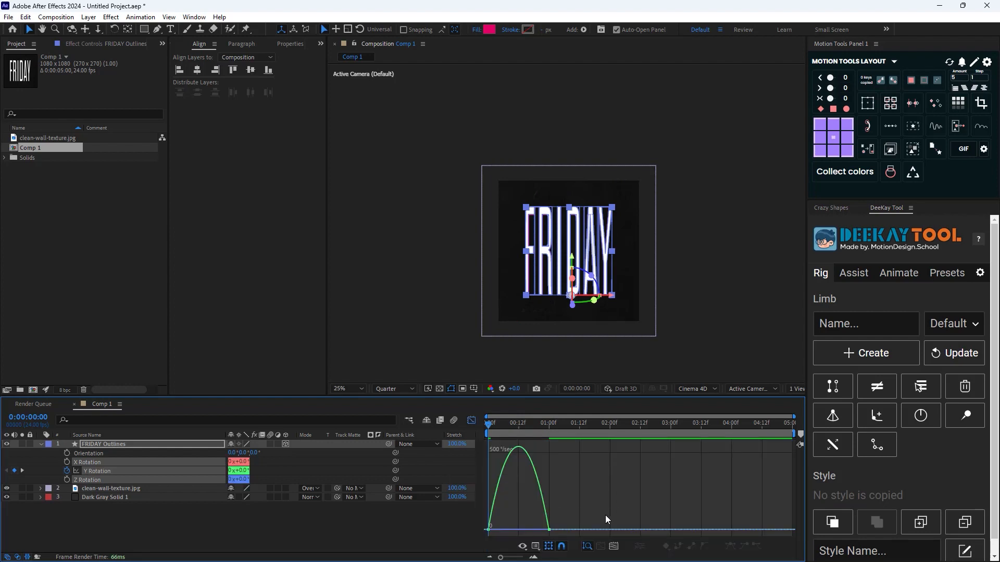
click(601, 545)
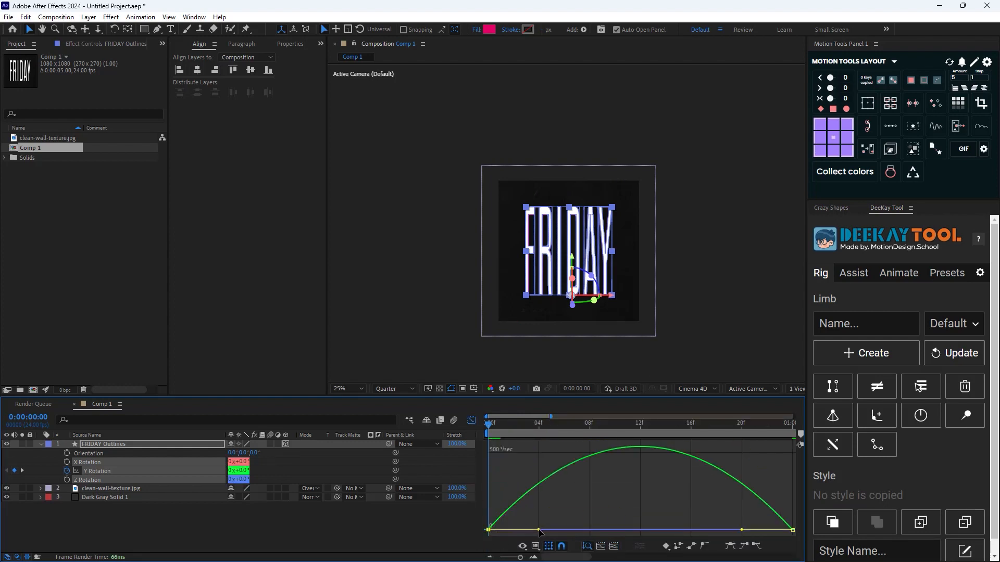
drag(540, 532, 581, 532)
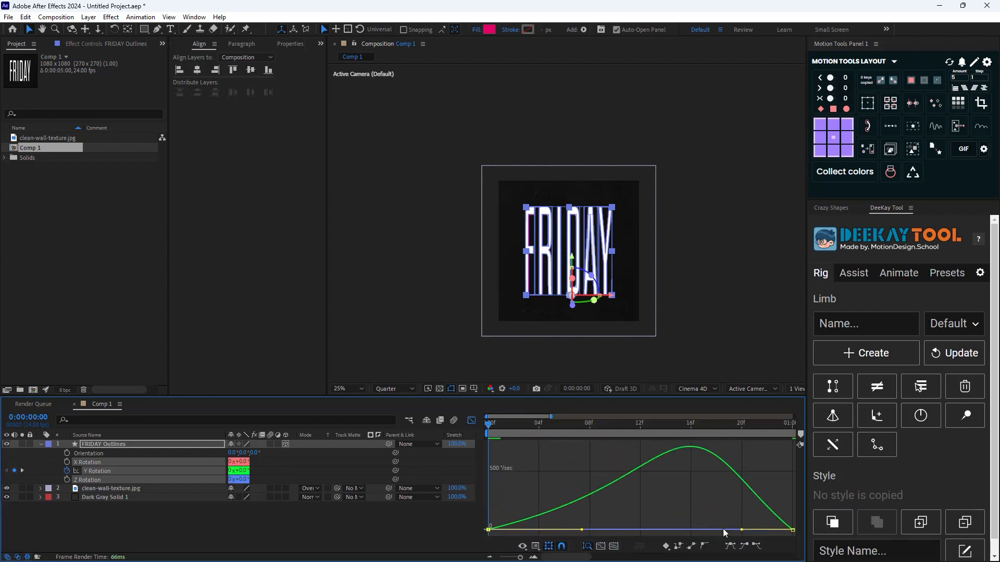
Lengthen the second Y Rotation keyframe's incoming influence to about 7 frames, close the speed graph and preview the spin across the full composition
drag(741, 530, 699, 531)
key(shift+F3)
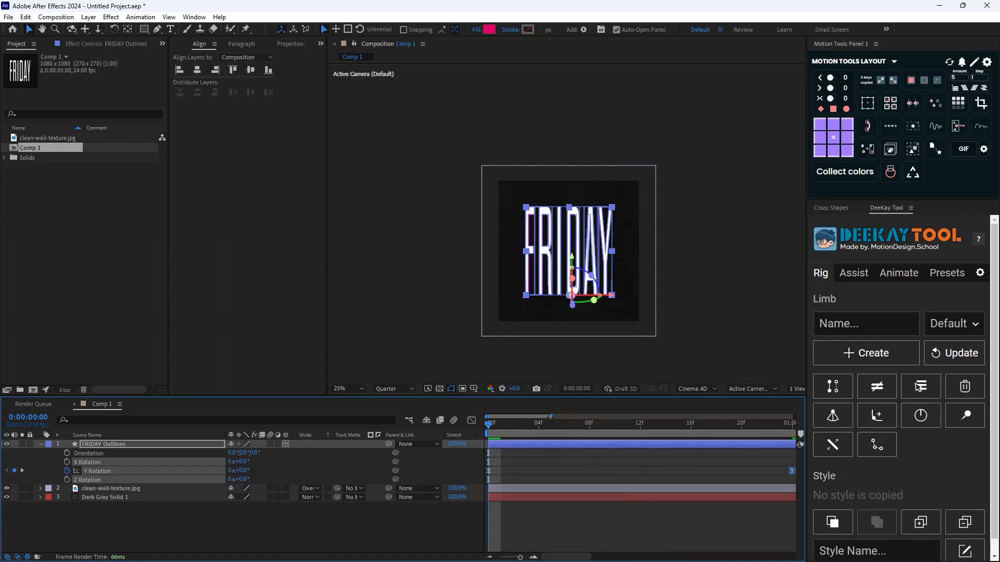
drag(550, 417, 810, 421)
key(space)
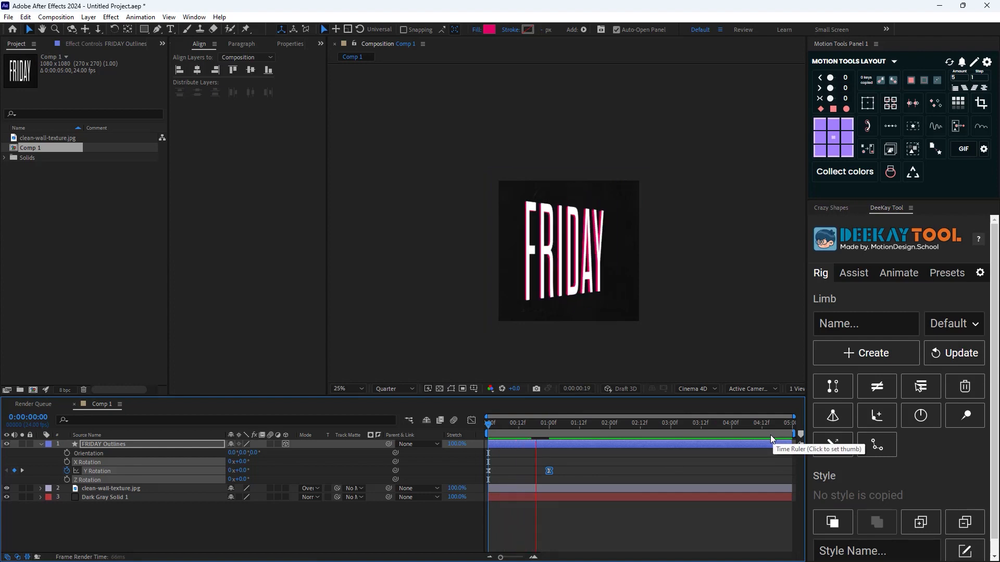
click(551, 439)
key(Home)
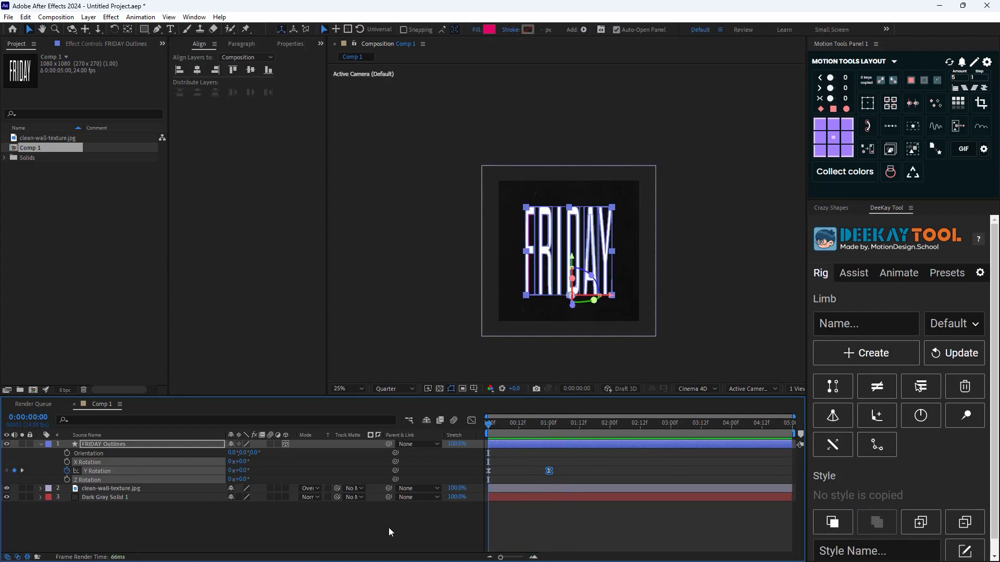
click(388, 526)
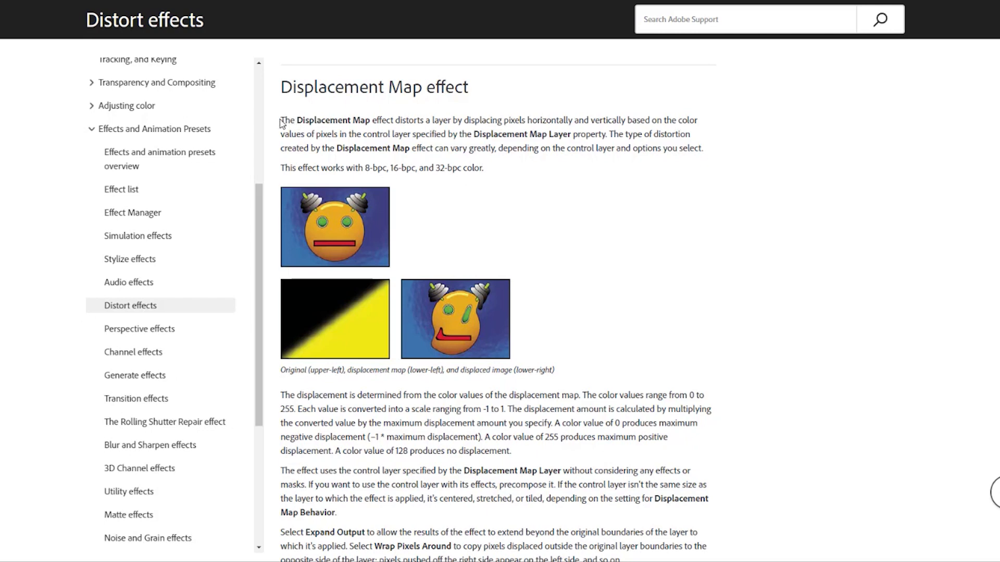
Read the opening description of the Displacement Map effect on Adobe's Distort effects help page
drag(281, 123, 612, 137)
click(561, 230)
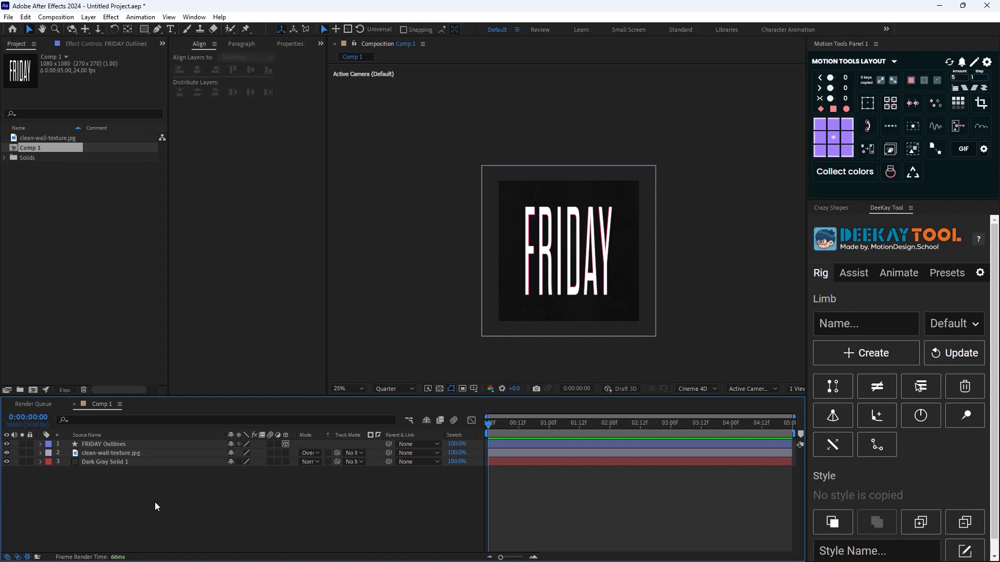
Create a new composition-sized solid named Displacement Map above the other layers
right_click(154, 502)
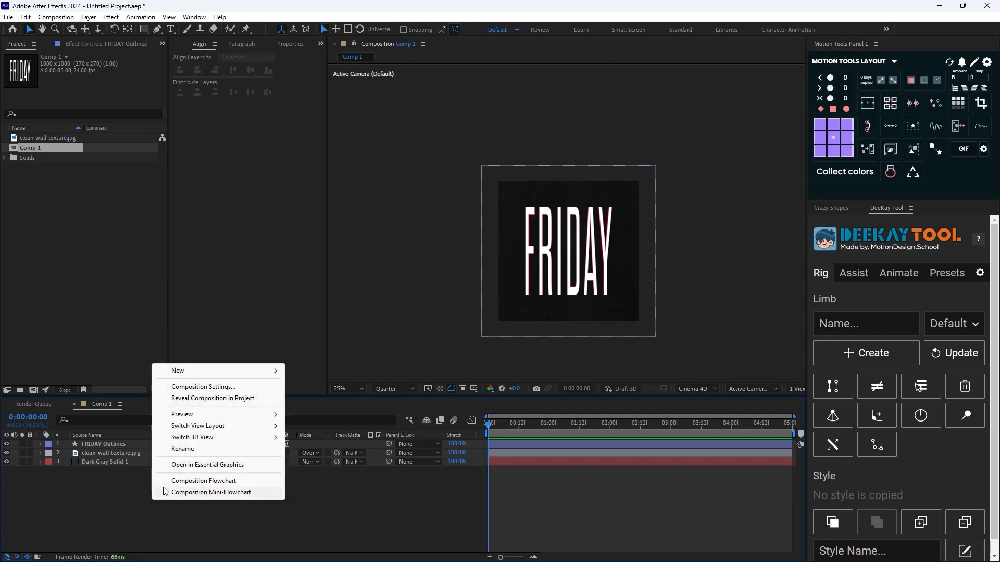
mouse_move(250, 371)
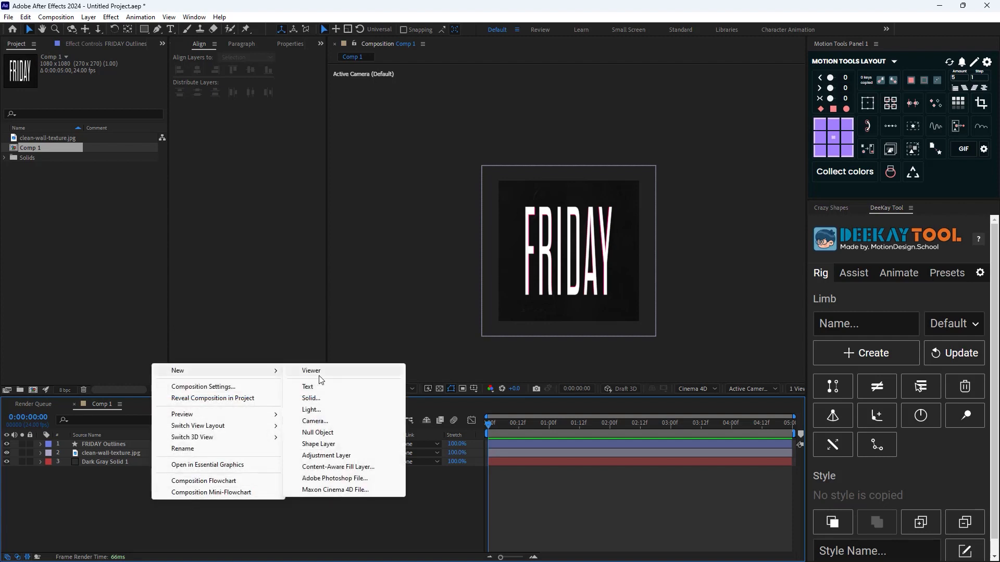
click(311, 398)
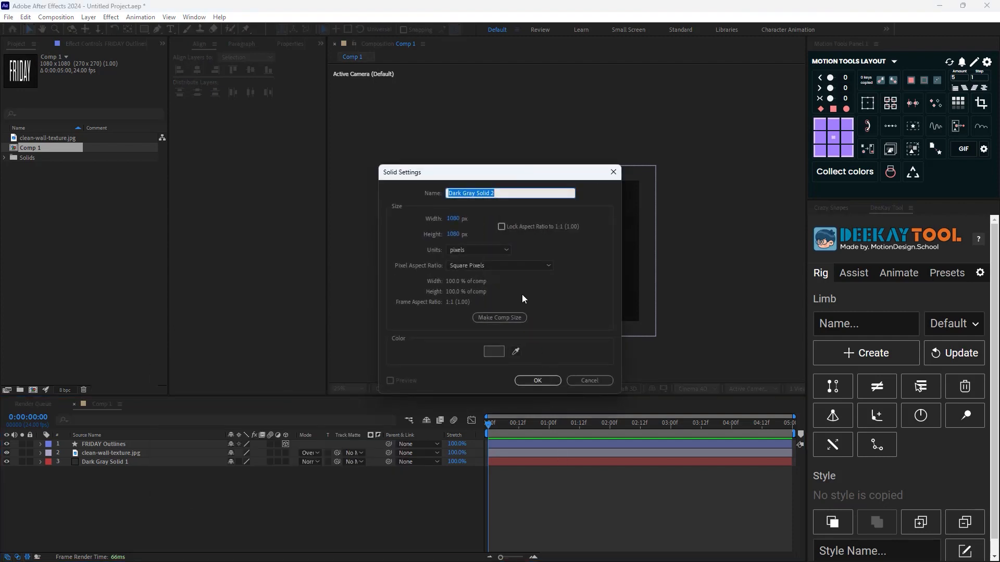
text(Displacement Map)
key(Return)
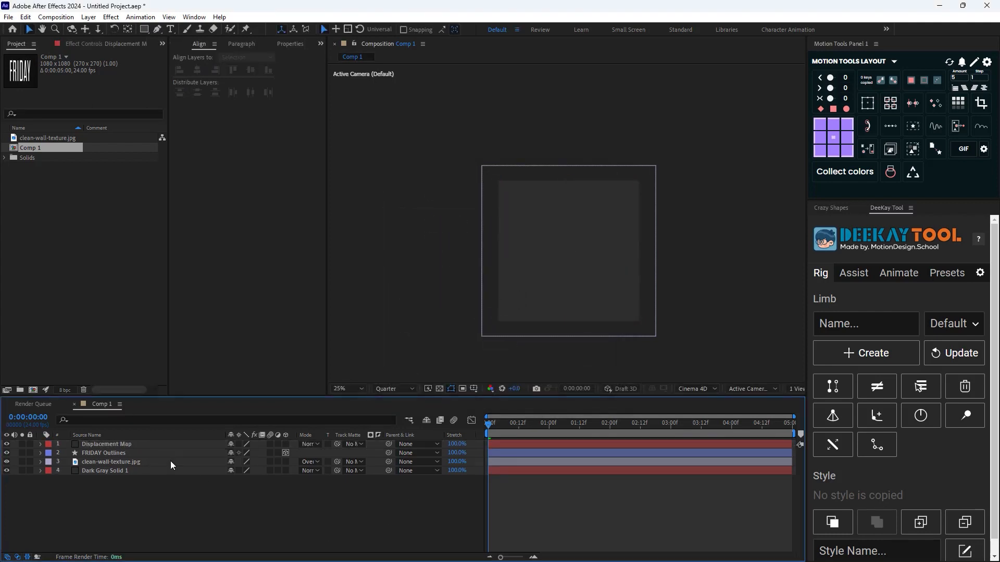
Apply the Gradient Ramp effect to the Displacement Map solid
key(ctrl+space)
text(gra)
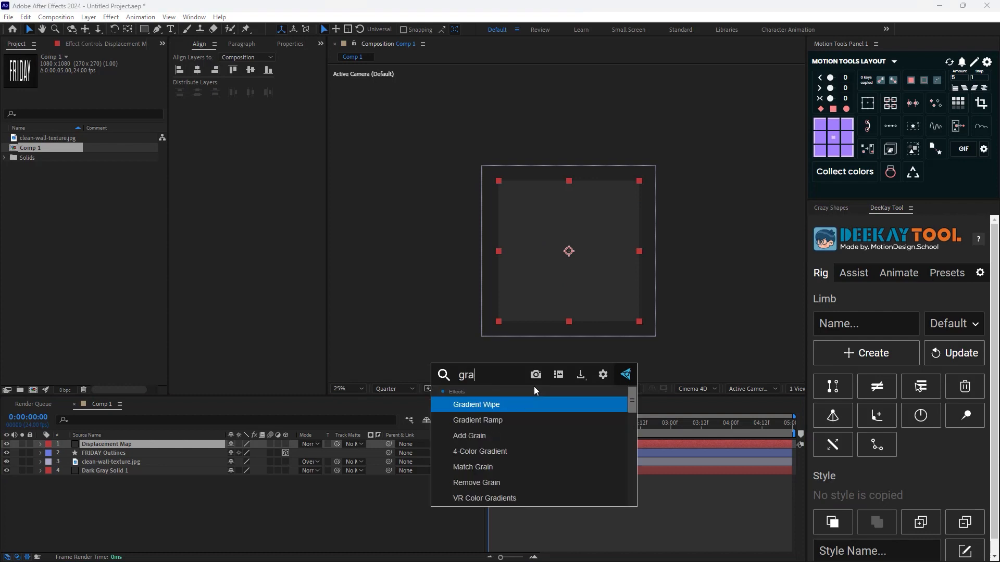
text(di)
key(Down)
key(Return)
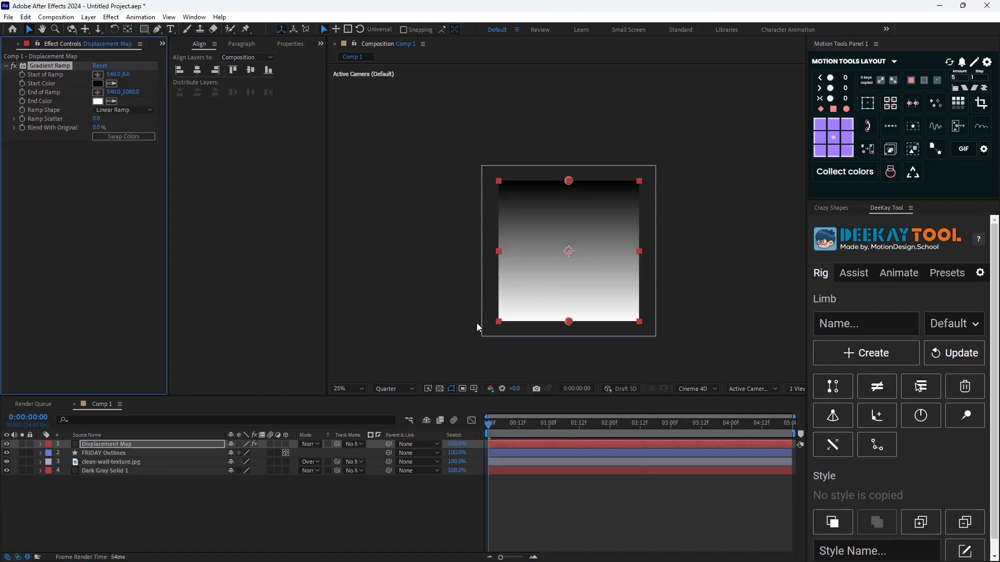
click(283, 511)
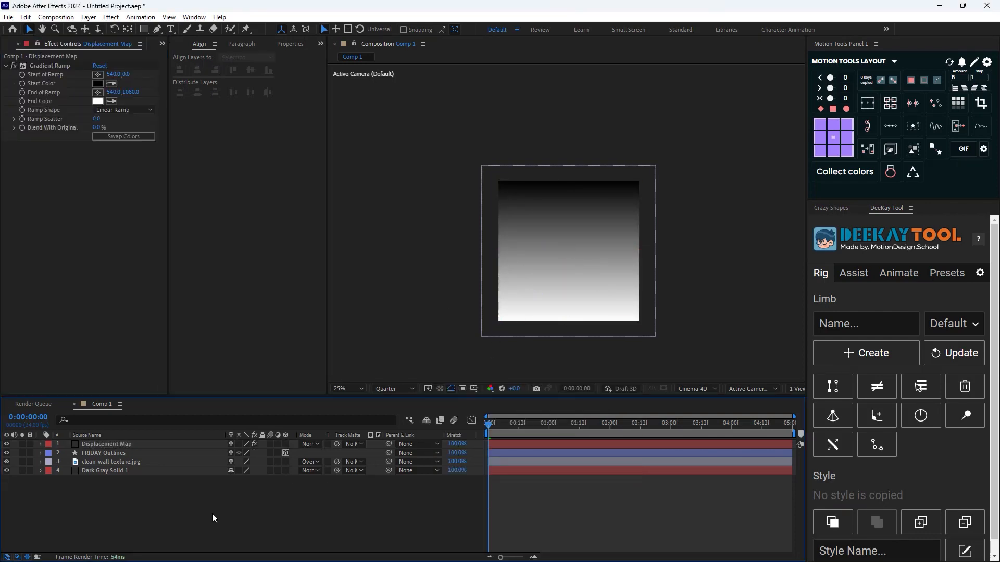
Create a new adjustment layer above all layers and apply the Time Displacement effect to it
right_click(197, 502)
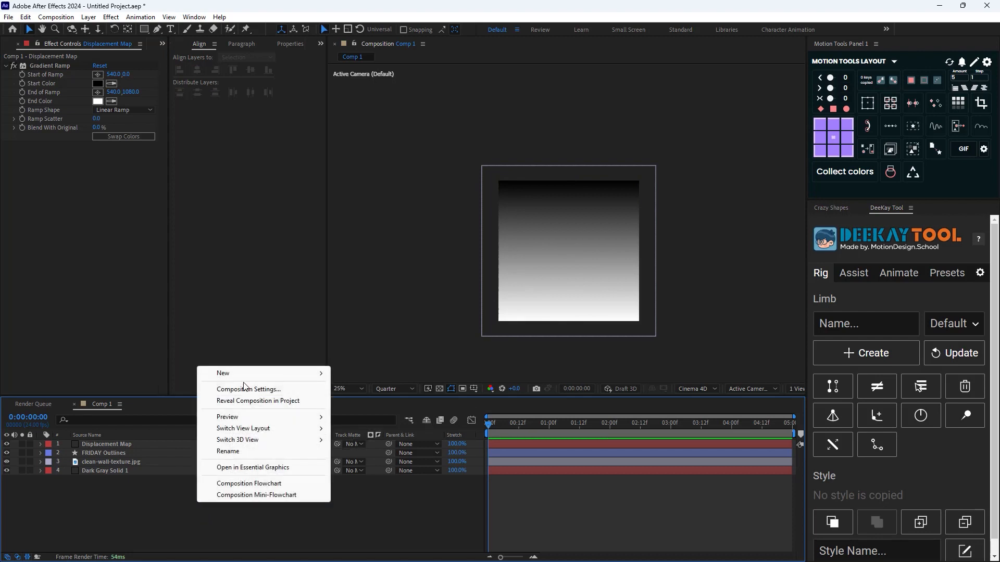
mouse_move(263, 375)
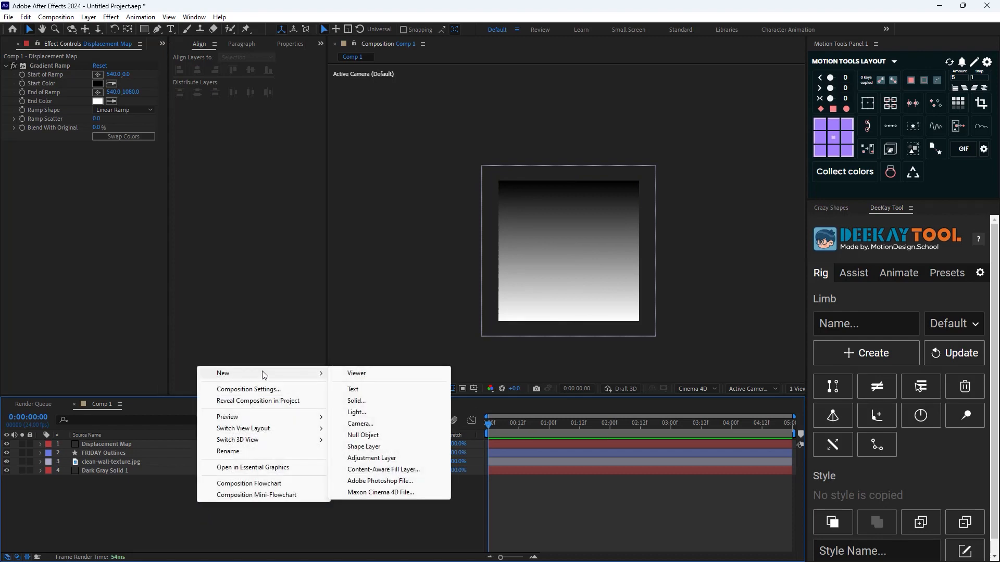
click(371, 458)
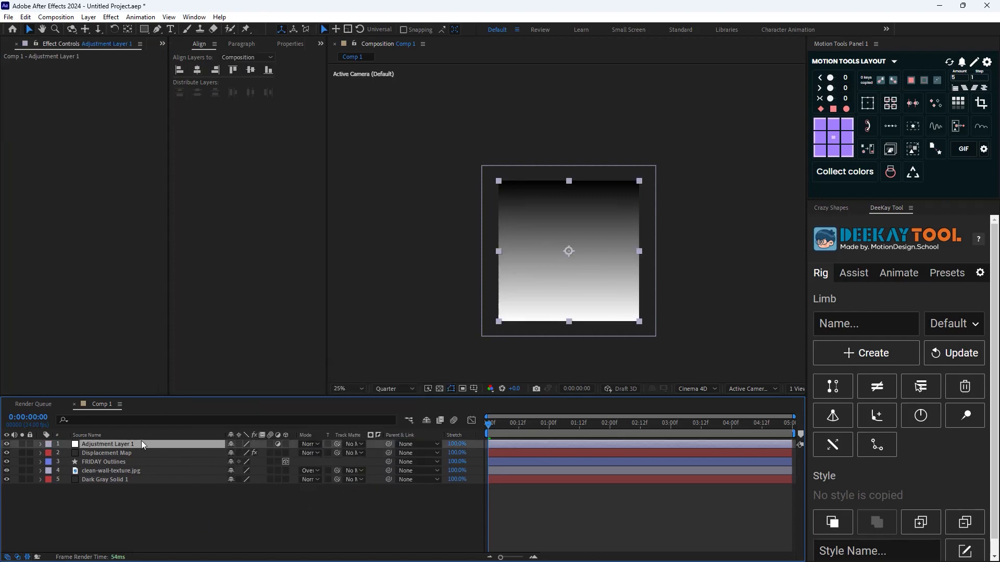
key(ctrl+space)
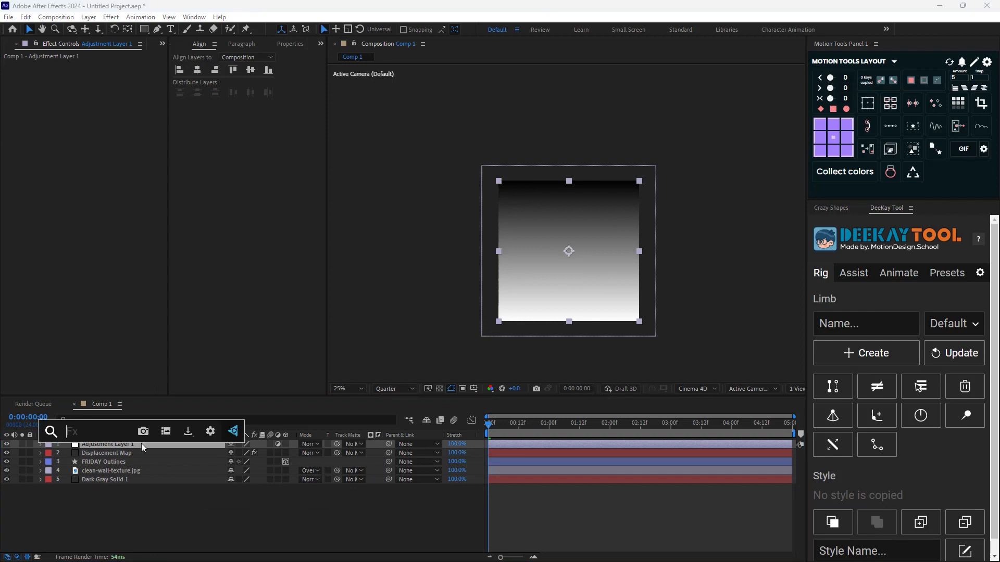
text(time dis)
key(Return)
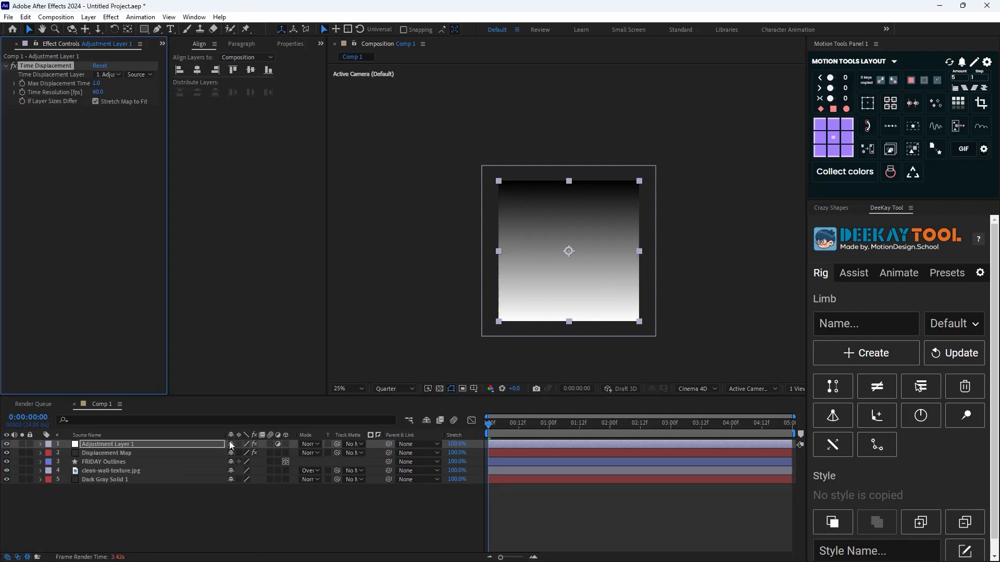
Hide the Displacement Map layer and move it below clean-wall-texture.jpg in the layer stack
click(6, 453)
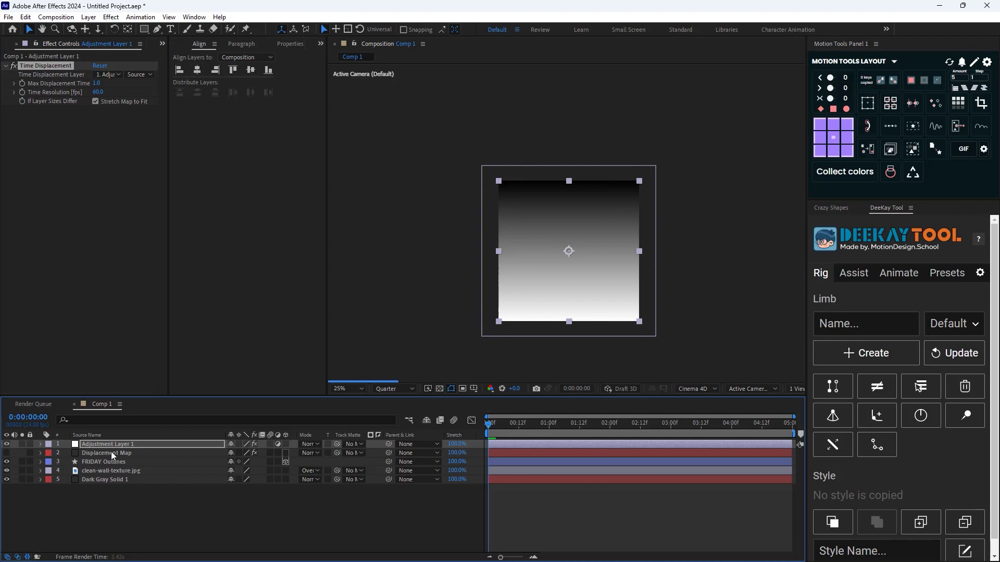
drag(111, 452, 115, 475)
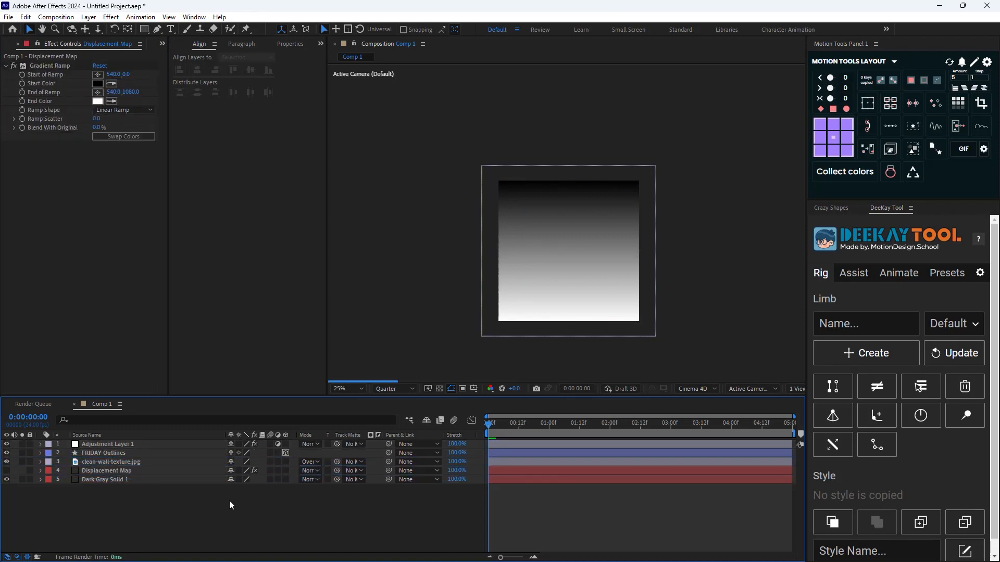
Set Adjustment Layer 1's Time Displacement Layer to Displacement Map and its sampling source to Effects & Masks
click(124, 443)
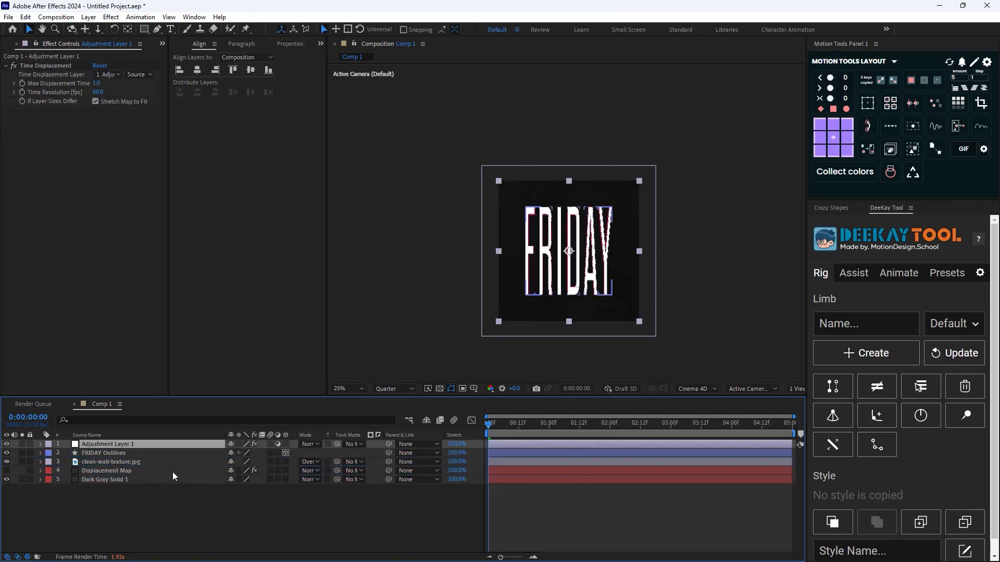
key(period)
click(103, 74)
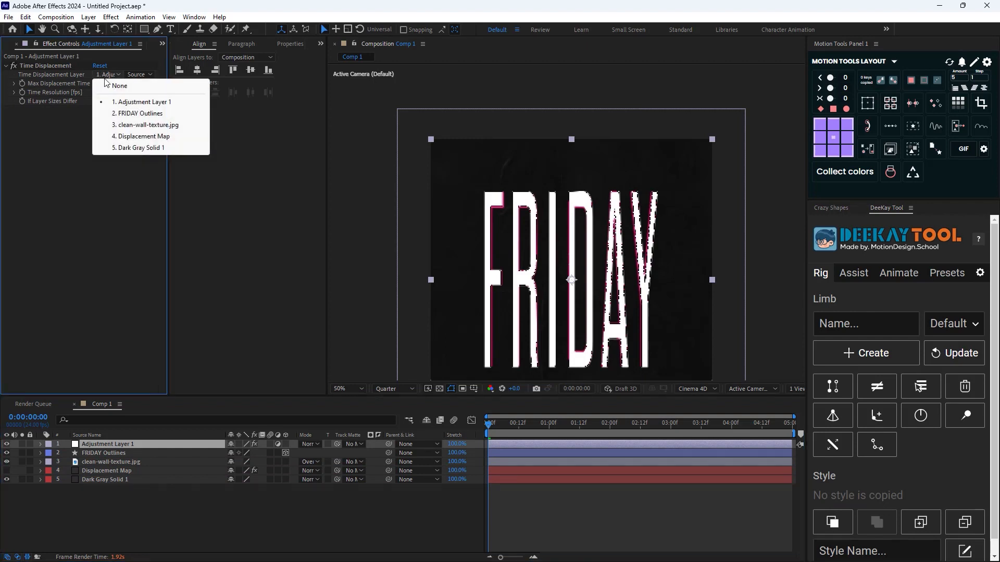
click(140, 136)
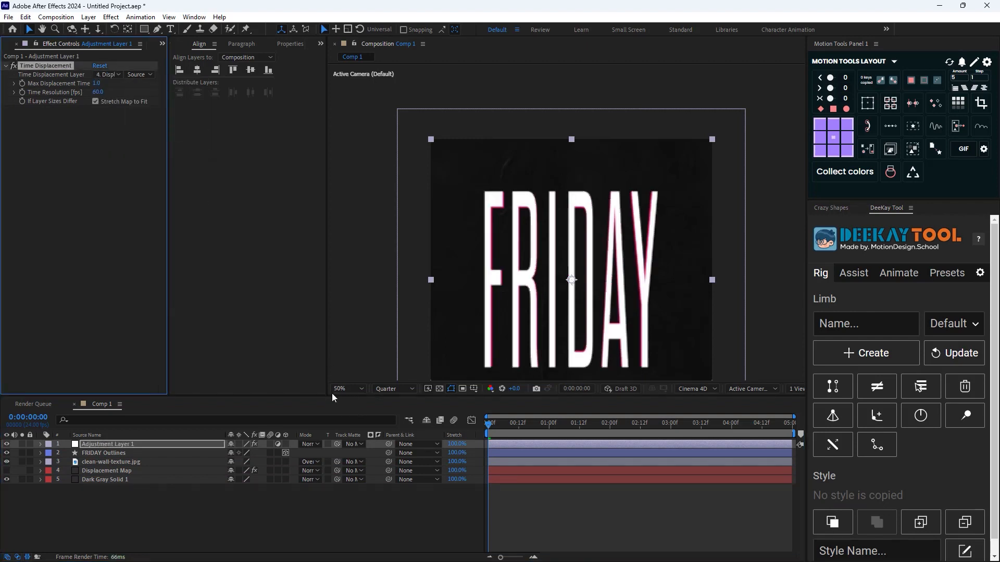
click(137, 74)
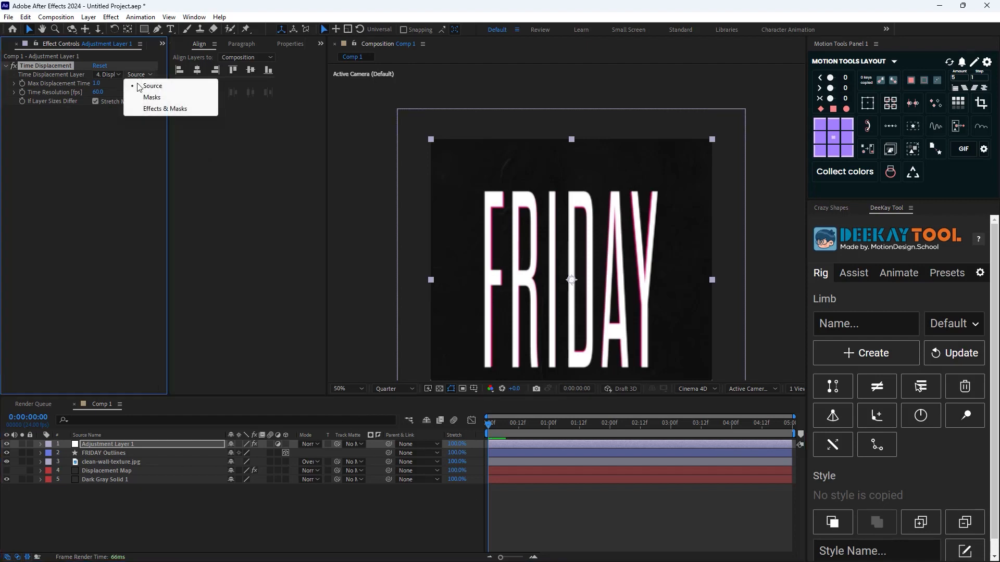
click(165, 108)
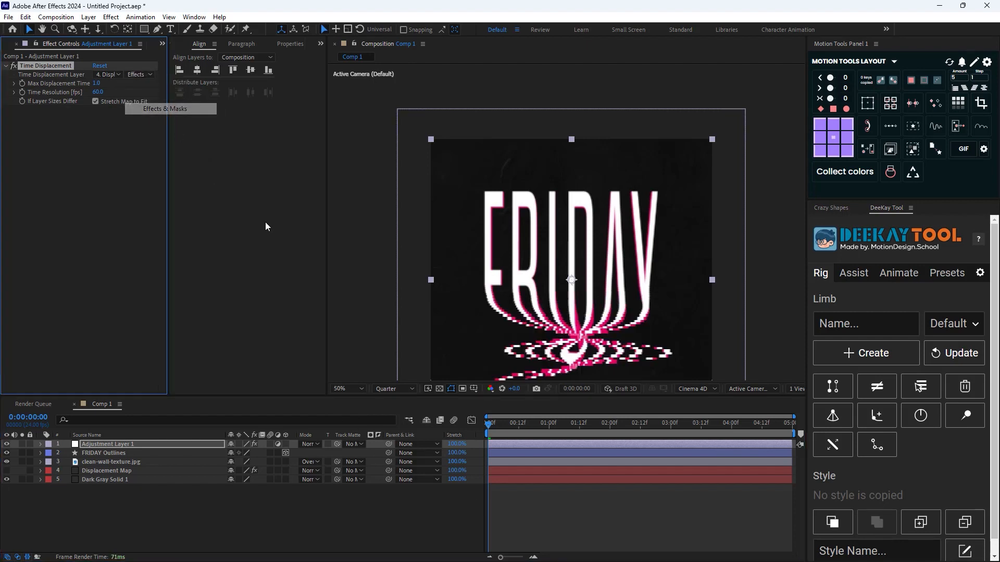
At 0:00:00:10, set Time Displacement's Time Resolution to 1500 fps and Max Displacement Time to 0.3
drag(494, 425, 517, 427)
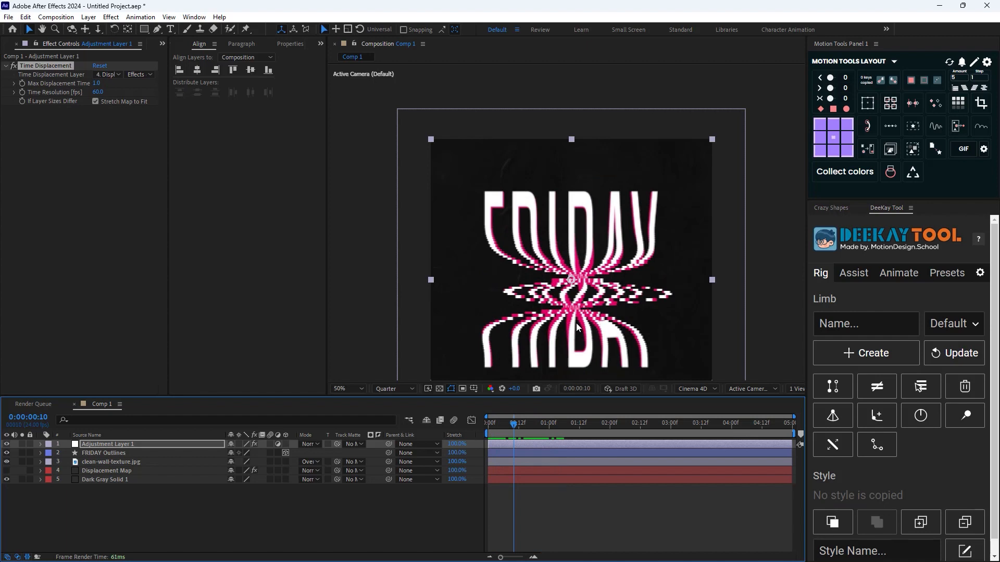
click(98, 94)
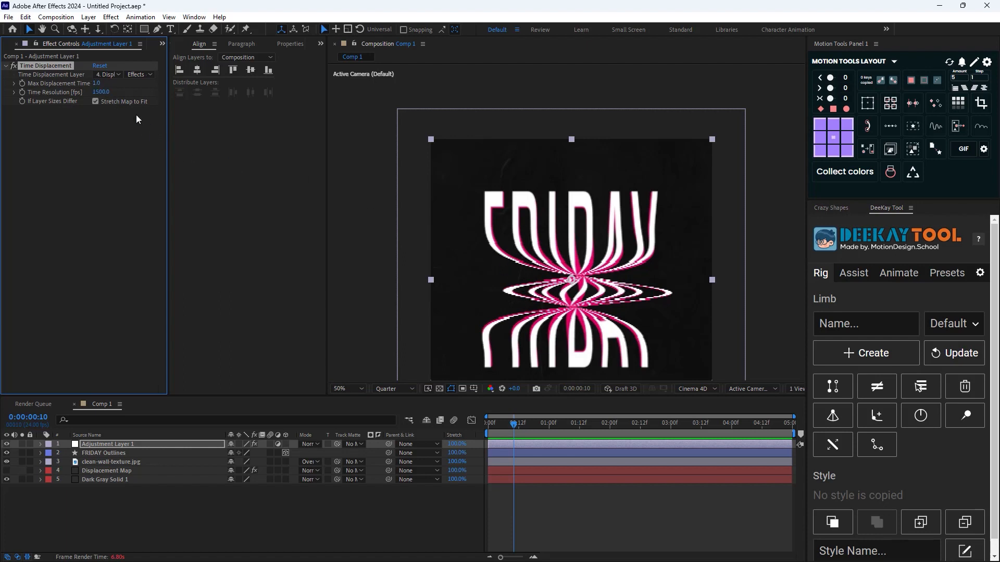
drag(101, 85, 74, 91)
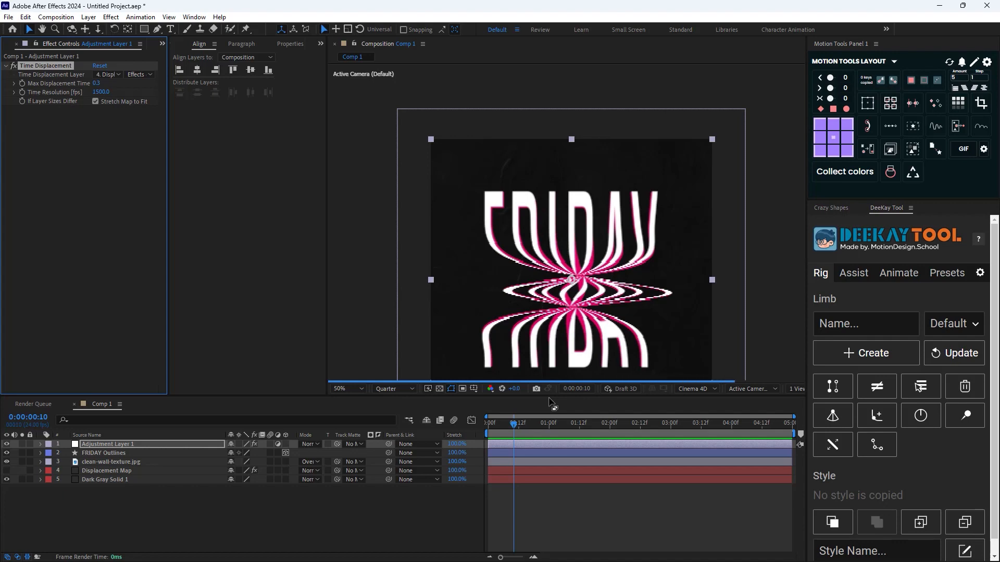
Preview the time-displaced FRIDAY spin over a work area shortened to about 1.6 seconds, with the composition view at 25%
key(space)
key(comma)
click(546, 330)
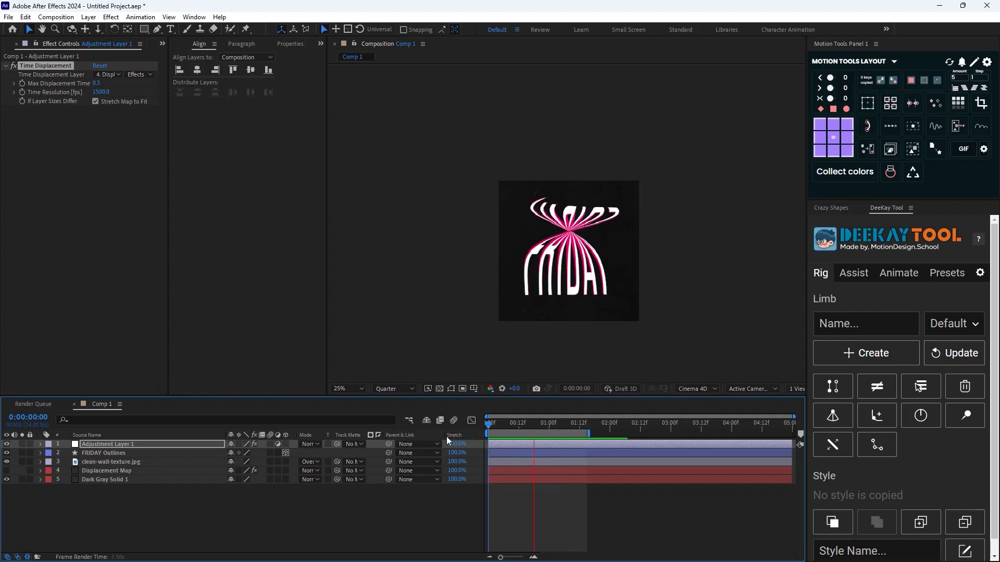
key(space)
Hide Adjustment Layer 1 and separate FRIDAY Outlines into individual letter layers F, R, I, D, A and Y
click(7, 444)
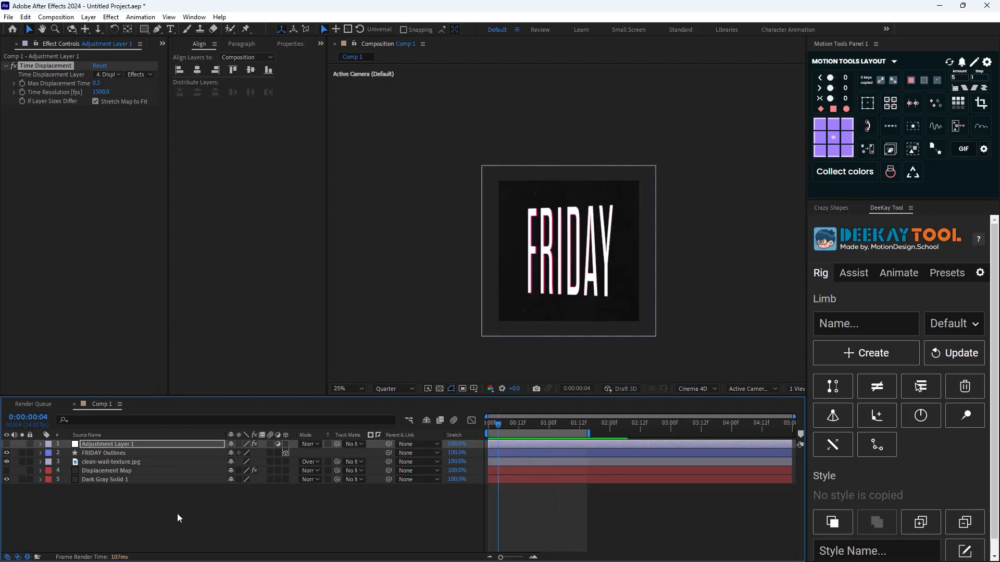
click(122, 462)
click(104, 453)
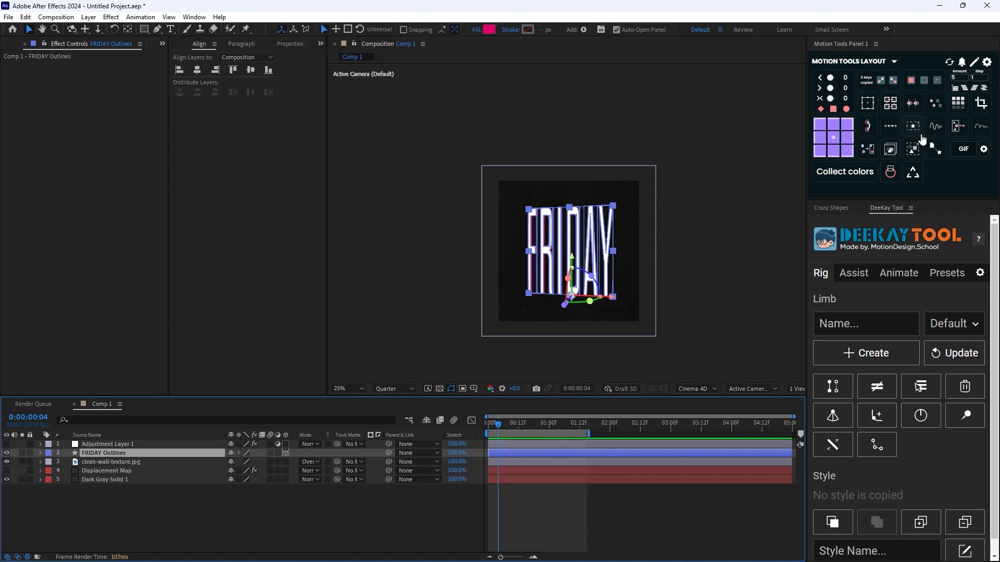
click(955, 130)
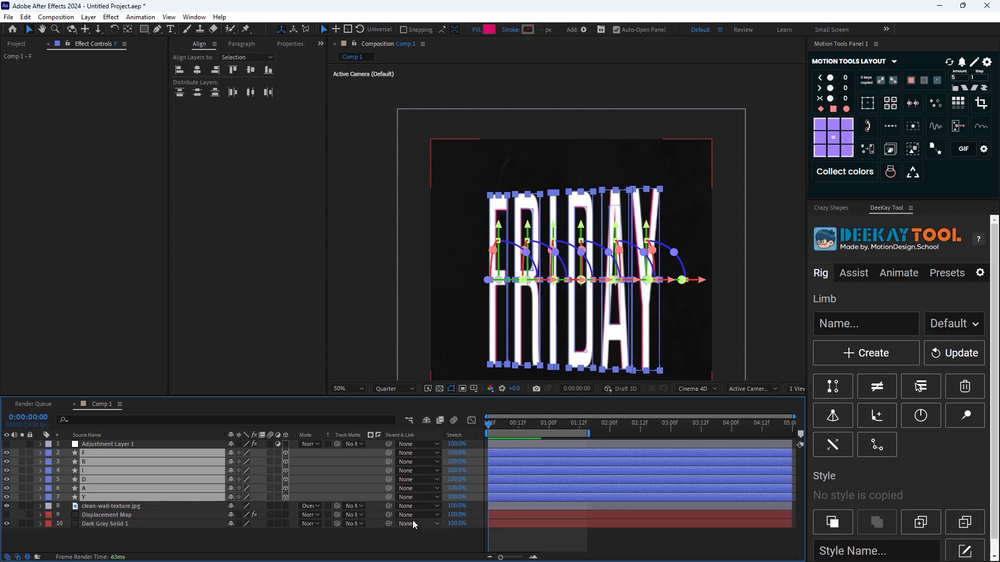
Select all Y Rotation keyframes of the six letter layers and stagger them by 5 frames per layer from F to Y
key(u)
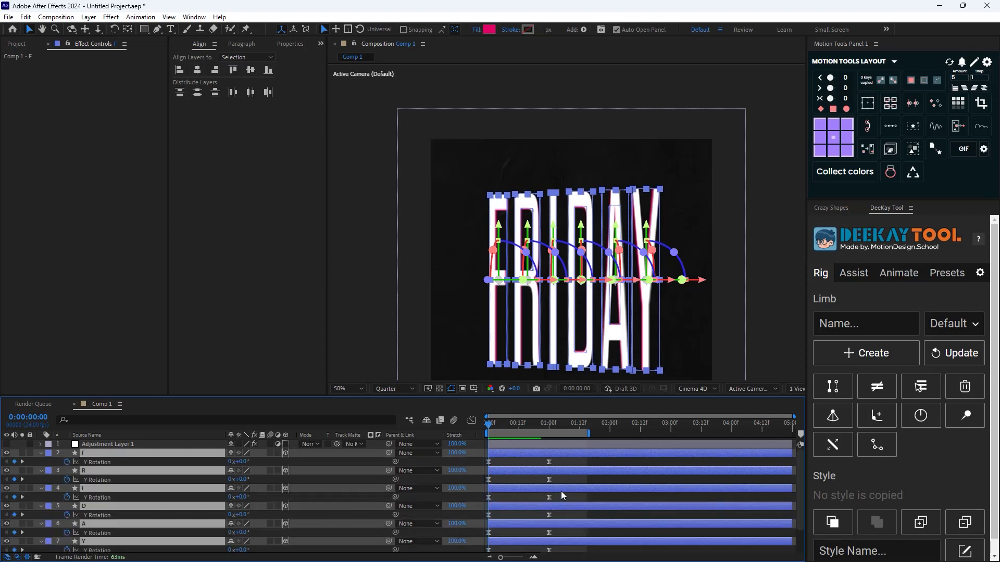
key(grave)
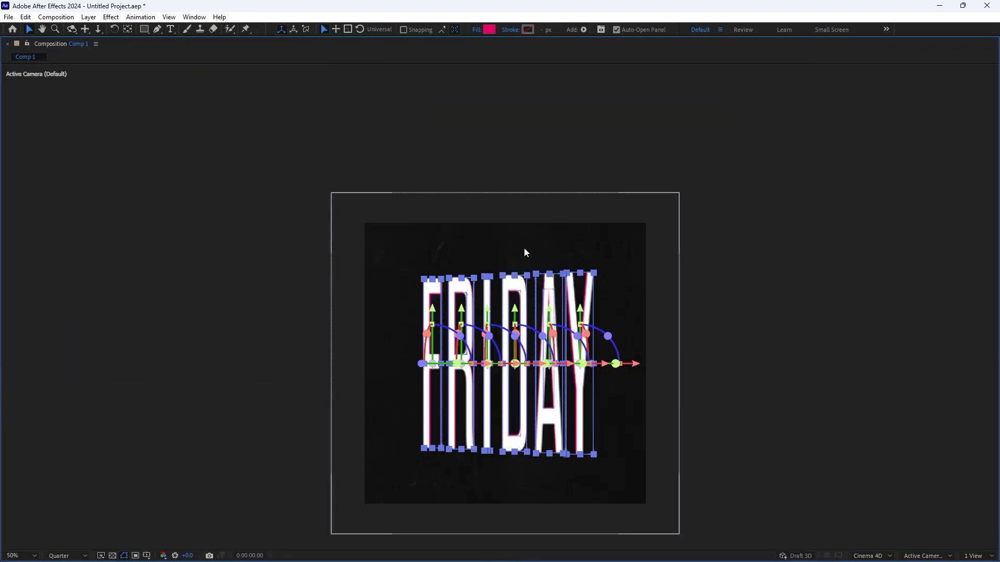
key(grave)
key(ctrl+alt+a)
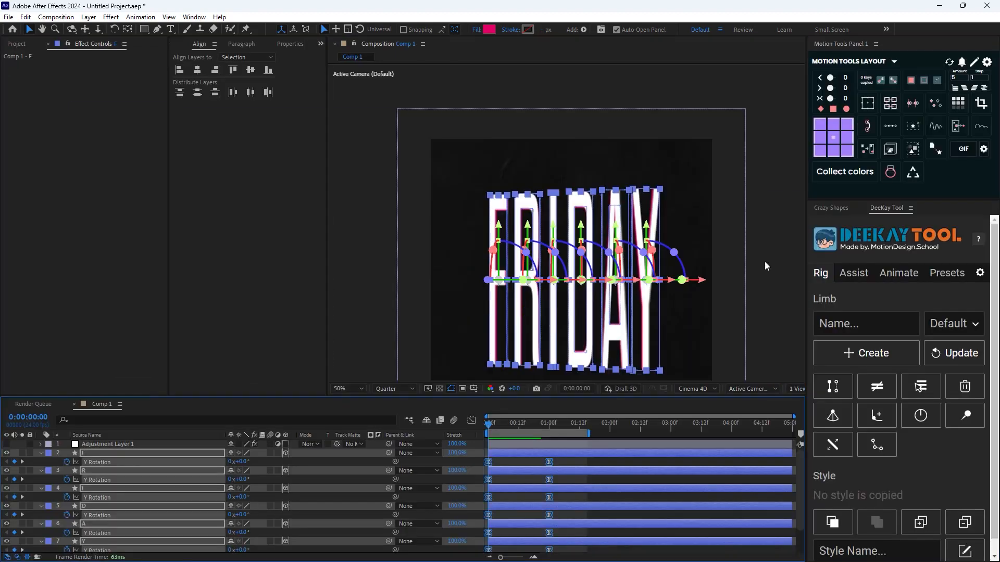
click(964, 92)
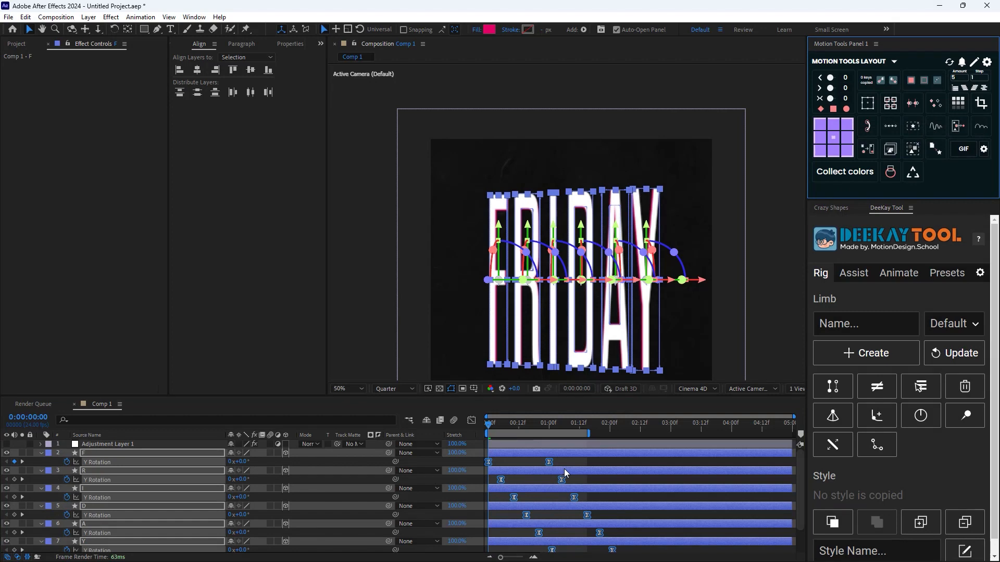
Extend the work area to about 2.4 seconds and preview the staggered Y-axis spin of the six letters
key(space)
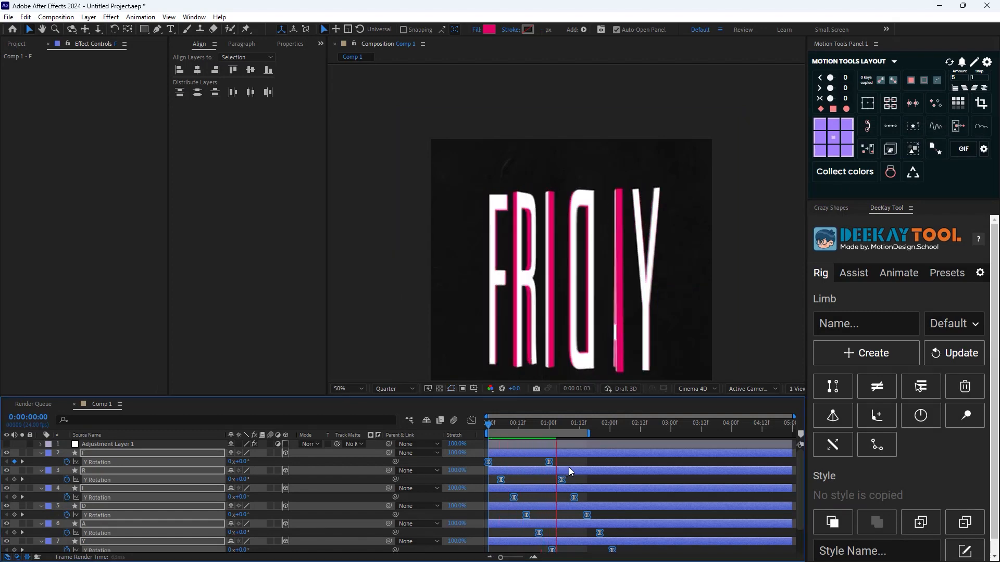
key(space)
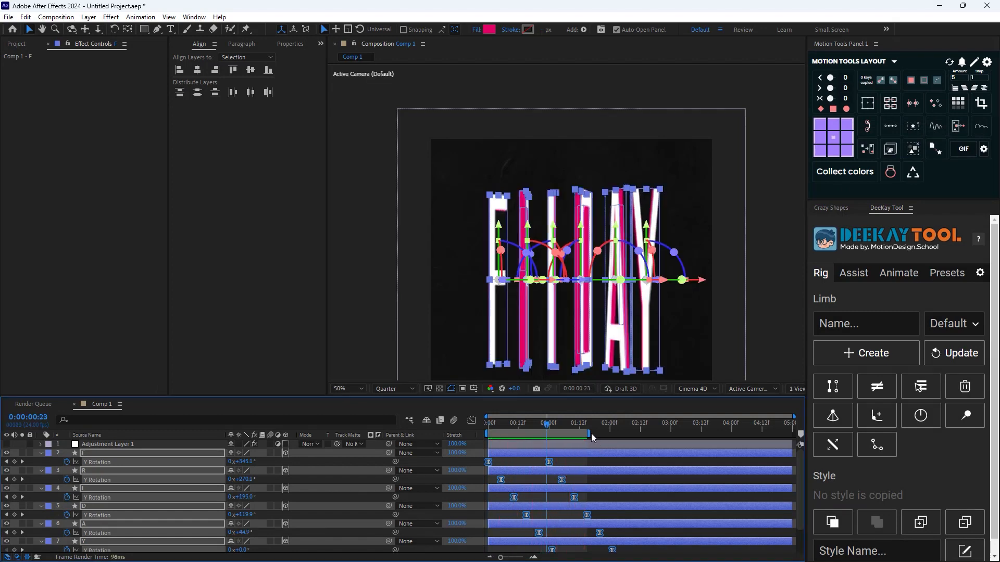
drag(593, 434, 641, 446)
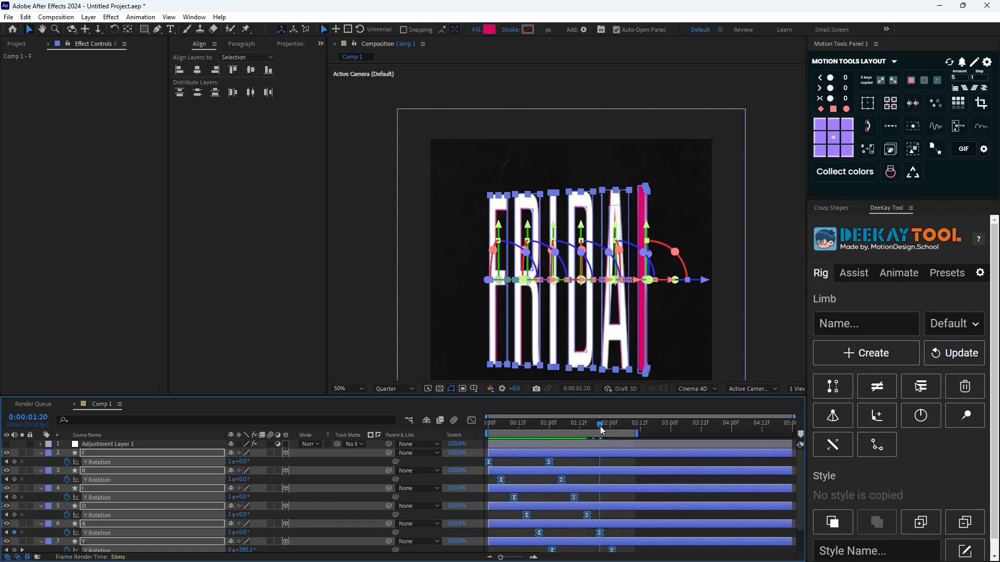
key(space)
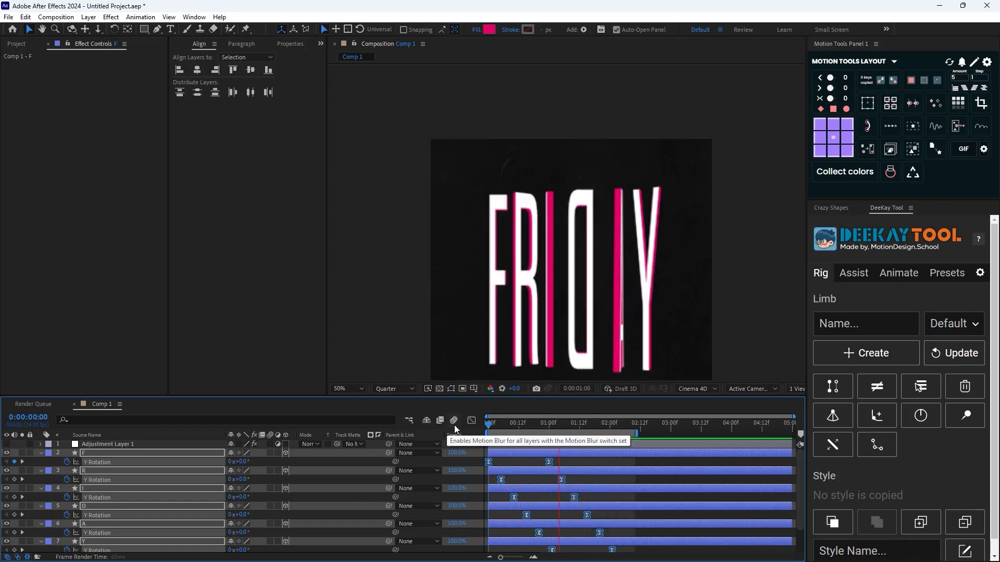
key(space)
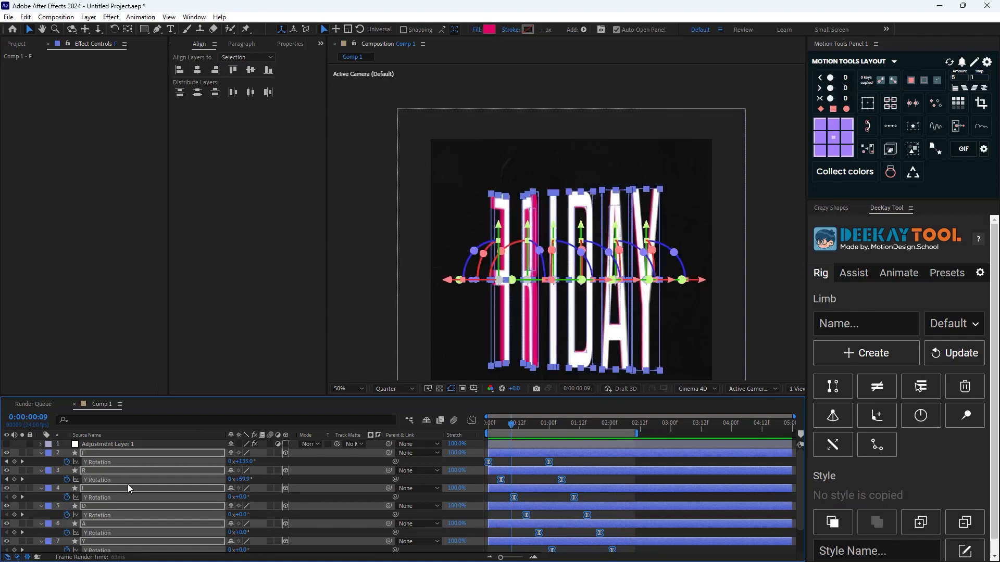
Collapse the letter layers' keyframes, show Adjustment Layer 1 again, and preview the time-displaced staggered spin from the first frame
key(u)
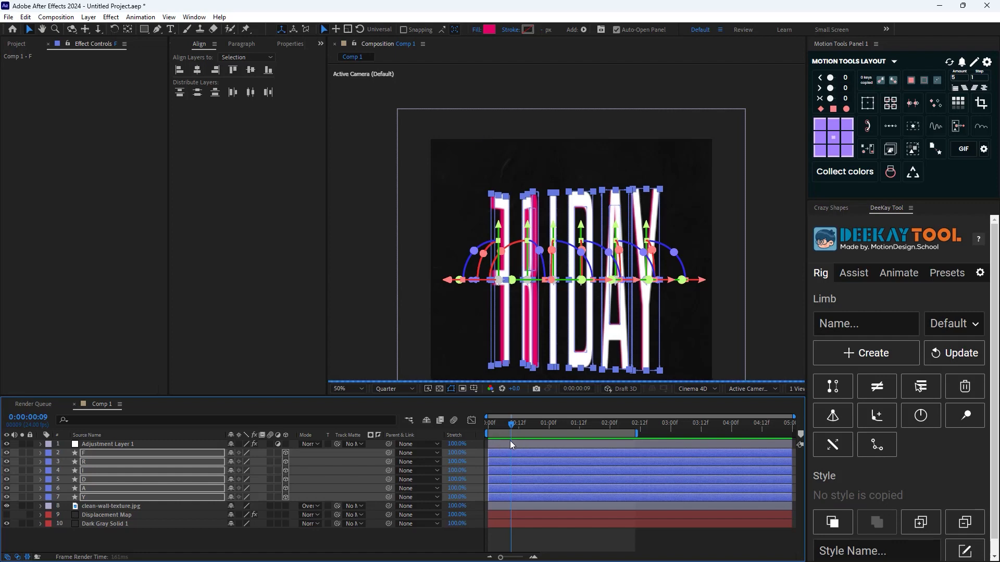
drag(511, 424, 458, 439)
key(space)
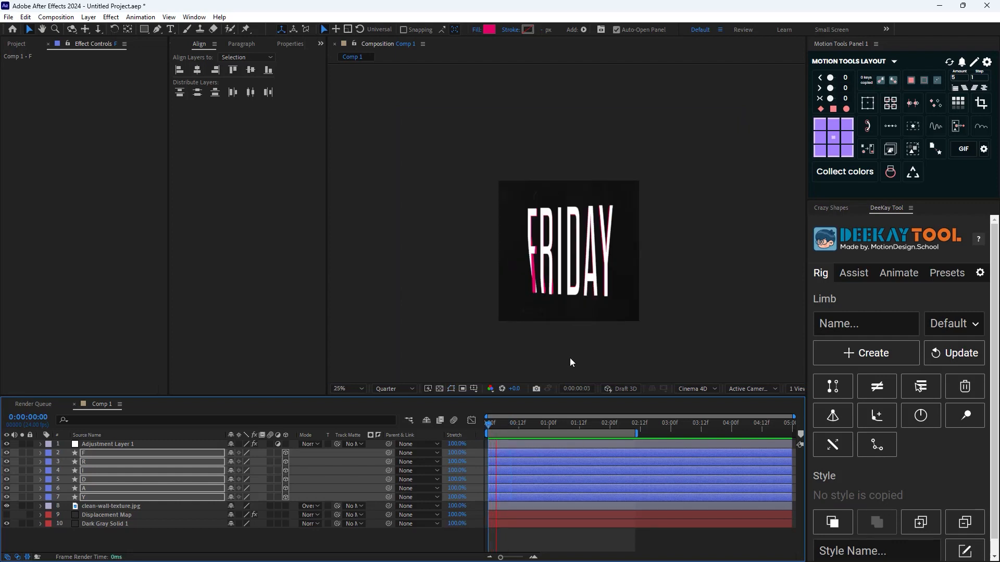
key(space)
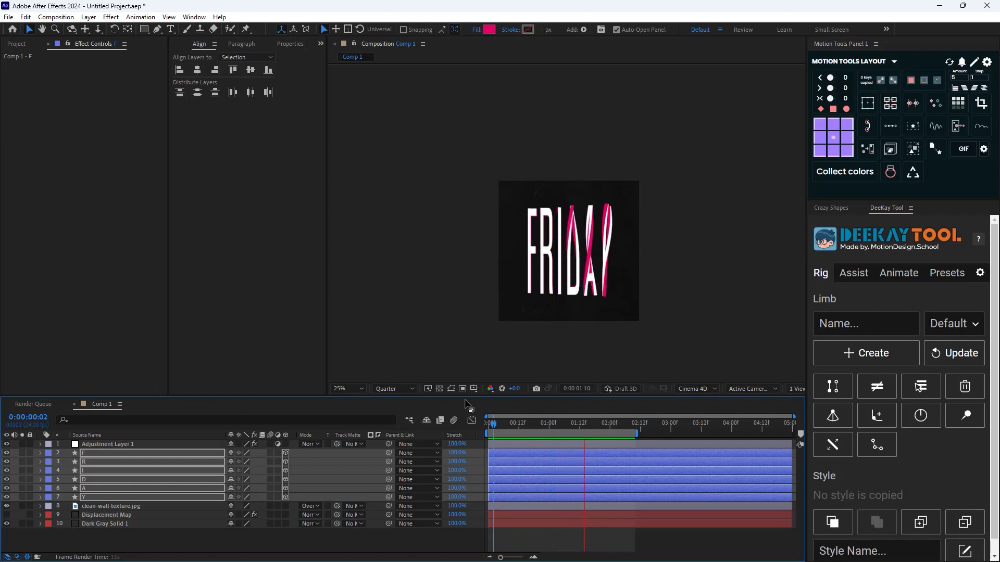
key(space)
key(alt+Tab)
key(alt+Tab)
key(alt+Tab)
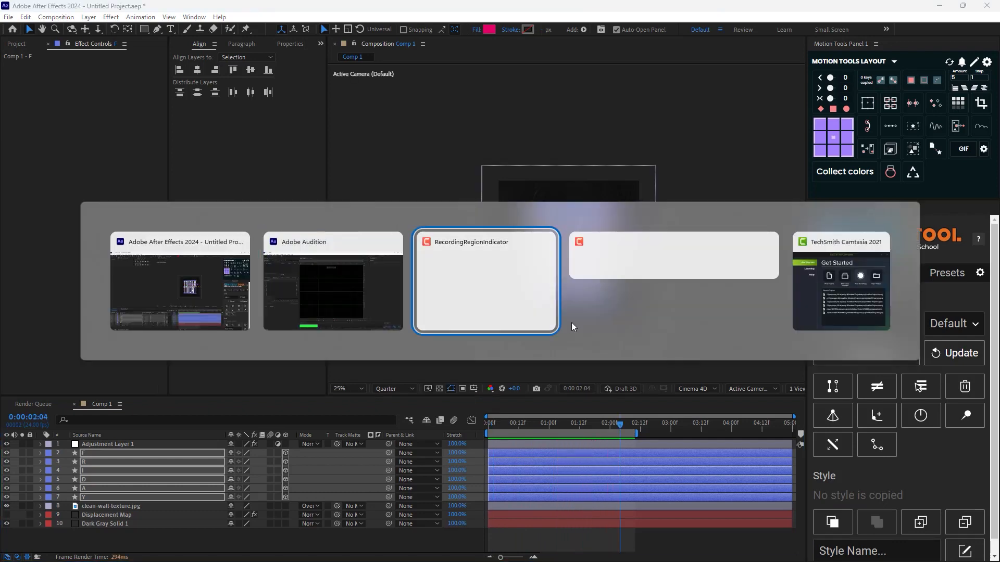